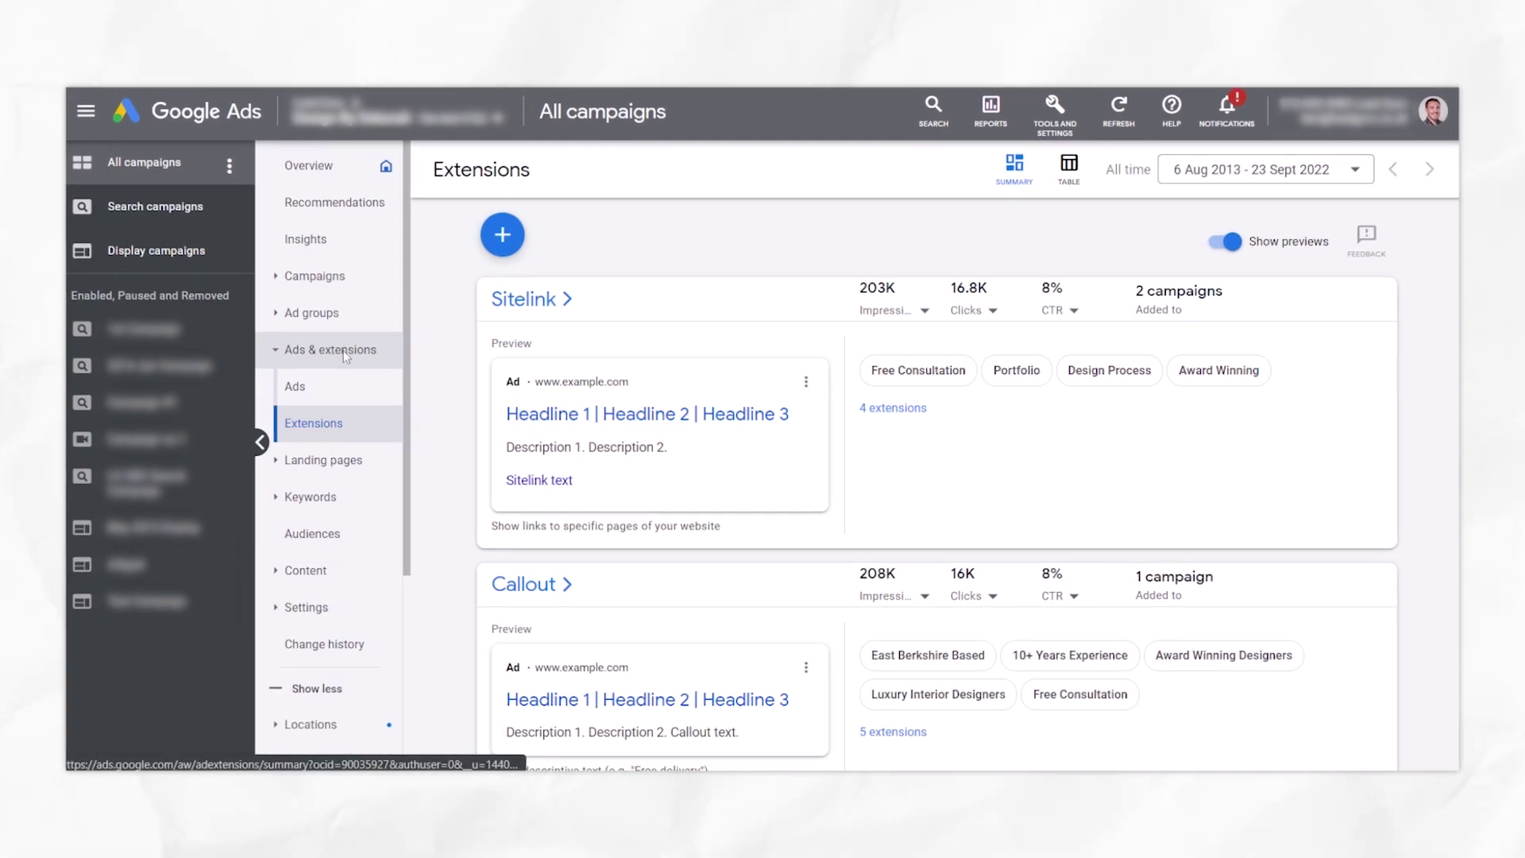
Step: Create a new price extension and set it to be added at the ad group level
{"action": "left_click", "coordinate": [503, 238]}
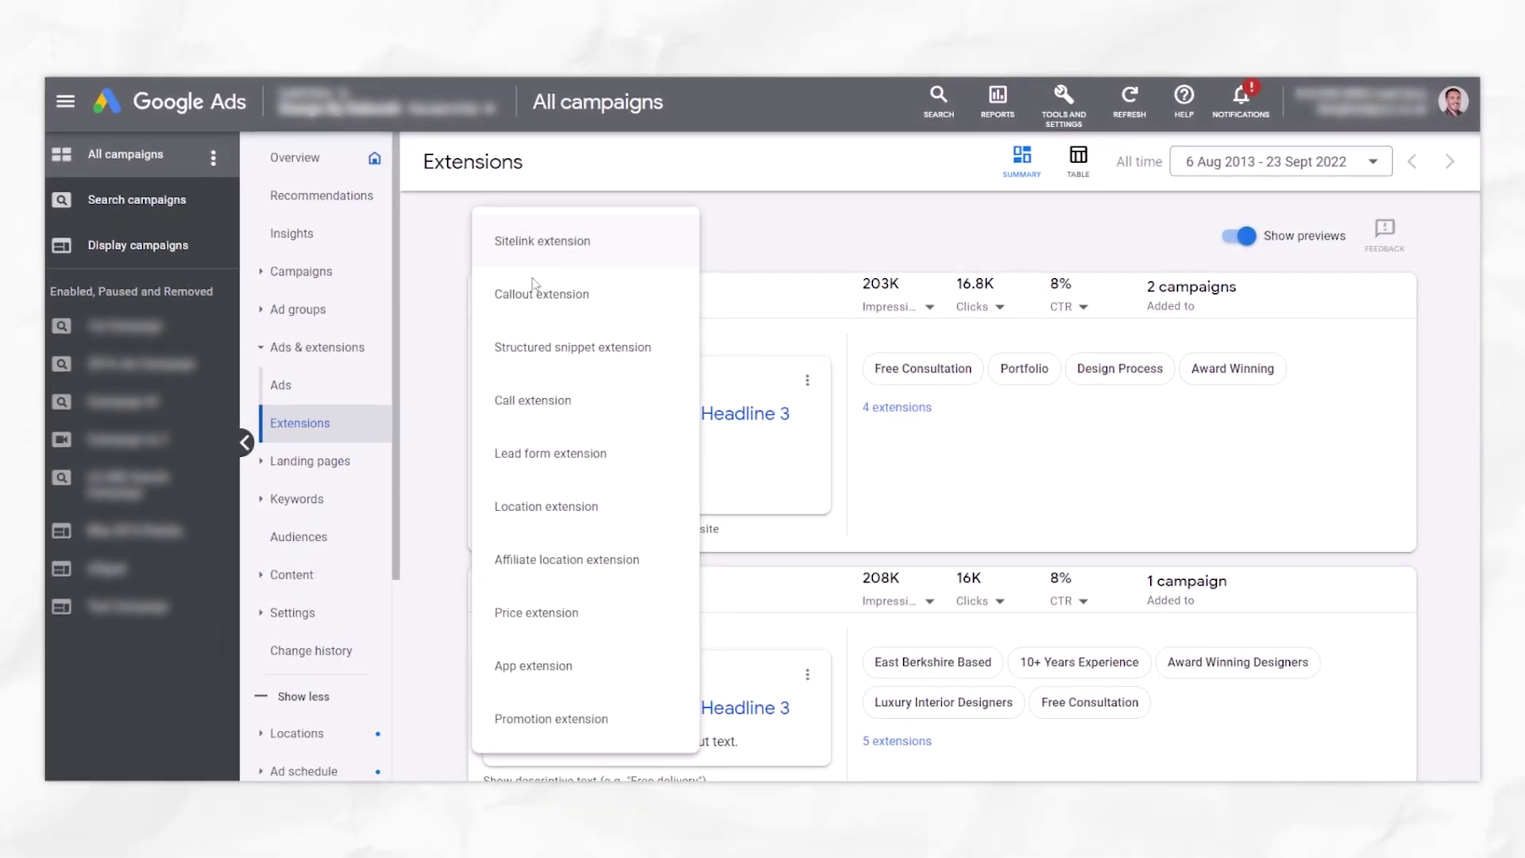
{"action": "left_click", "coordinate": [536, 614]}
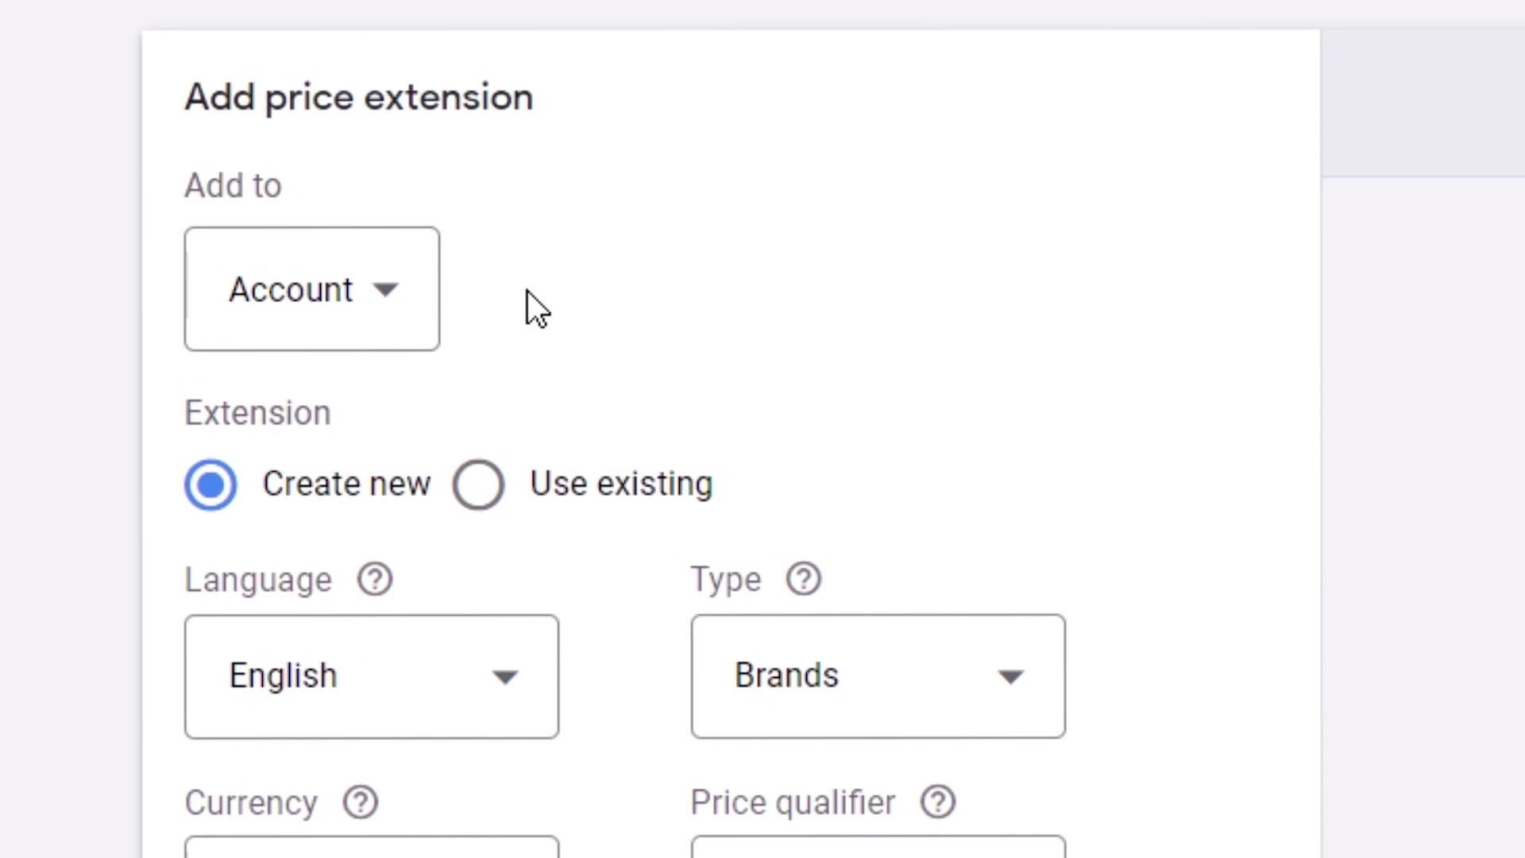
{"action": "left_click", "coordinate": [165, 249]}
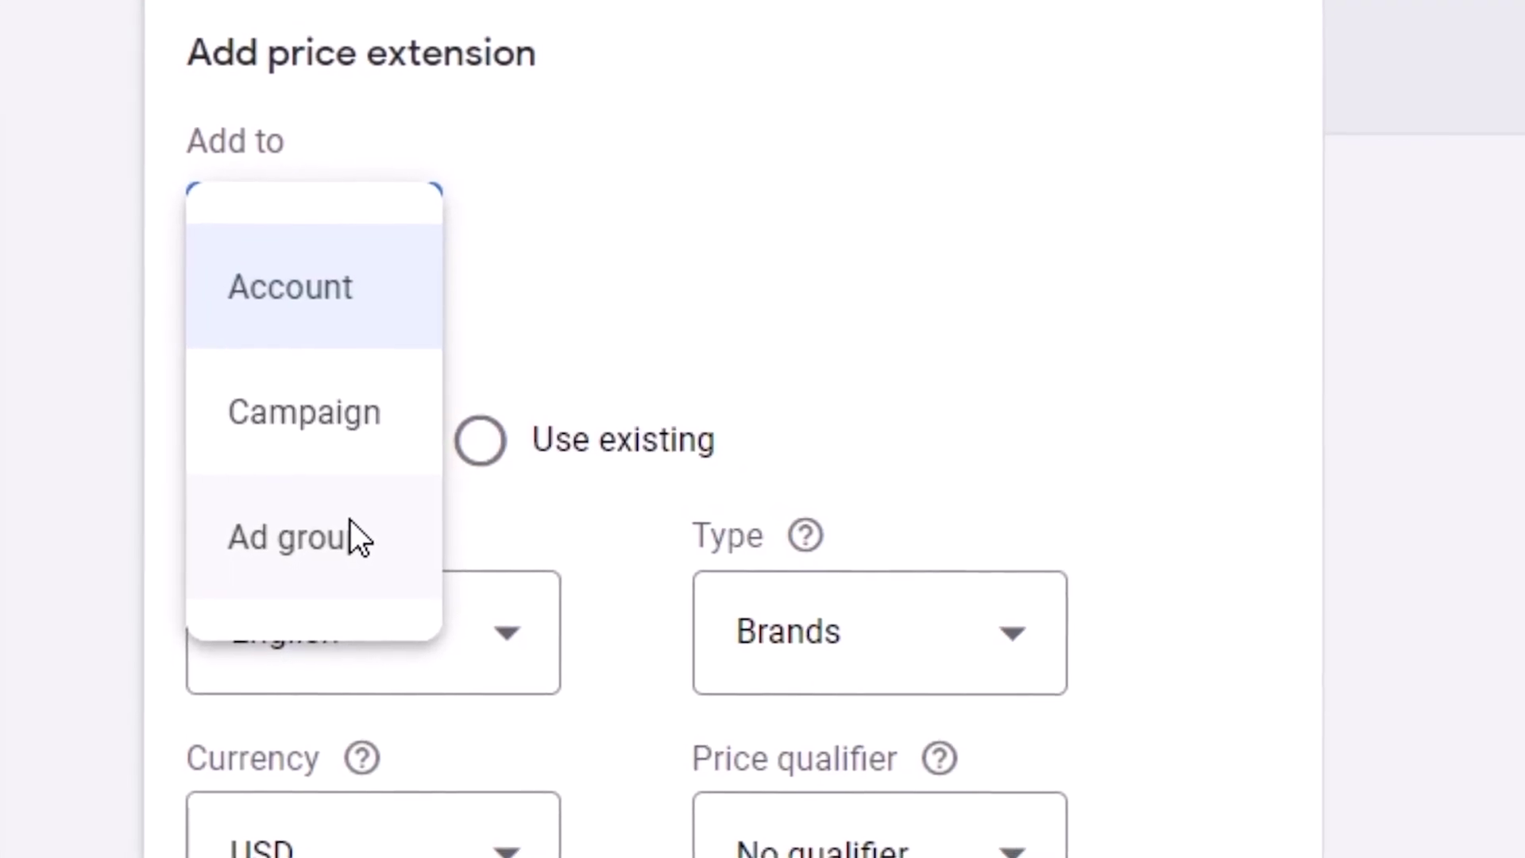
{"action": "left_click", "coordinate": [354, 524]}
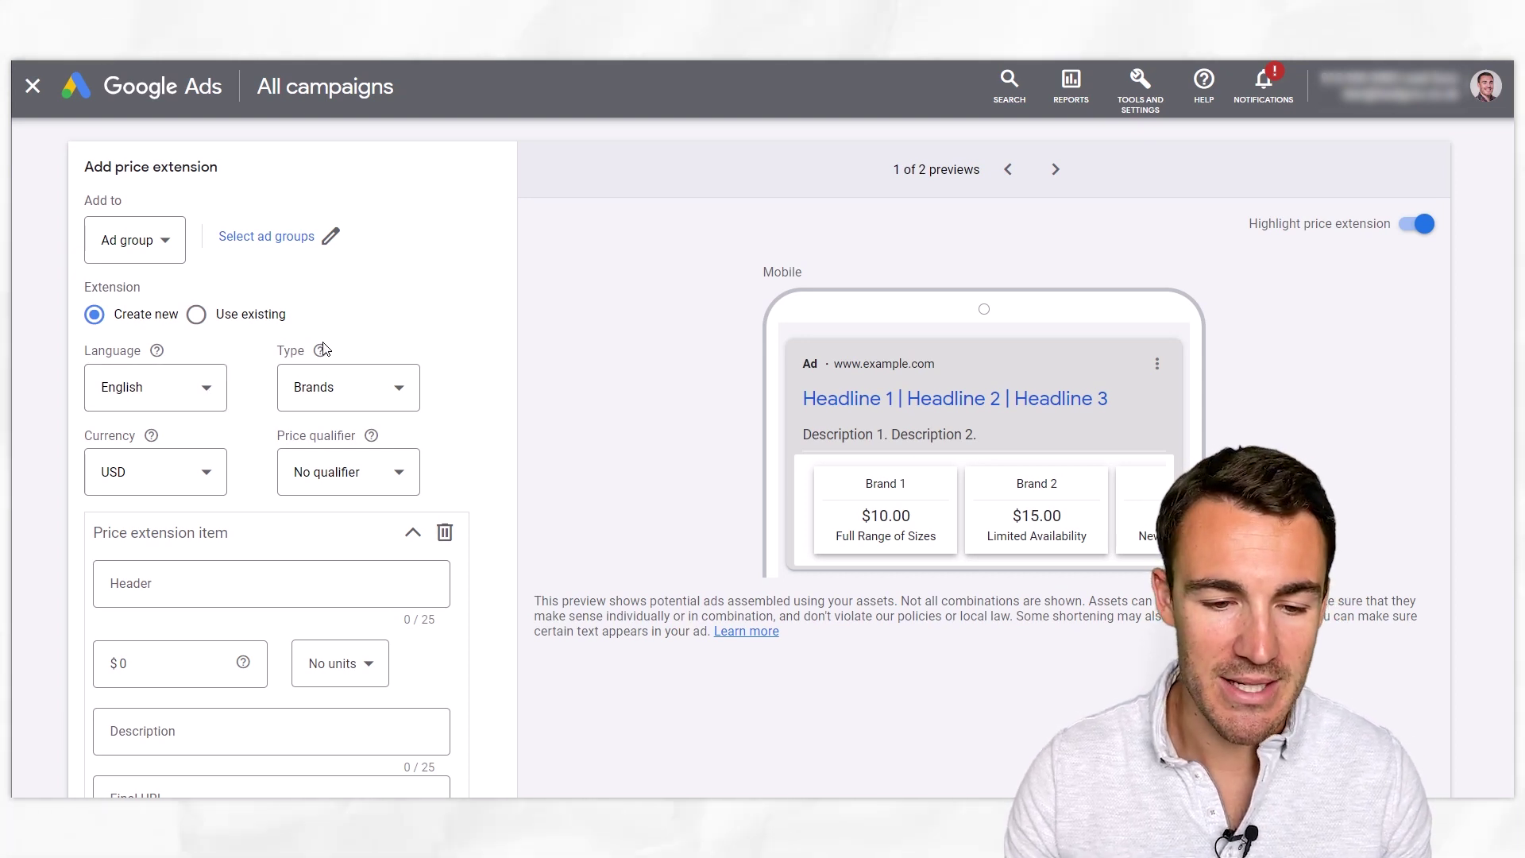
{"action": "left_click", "coordinate": [402, 389]}
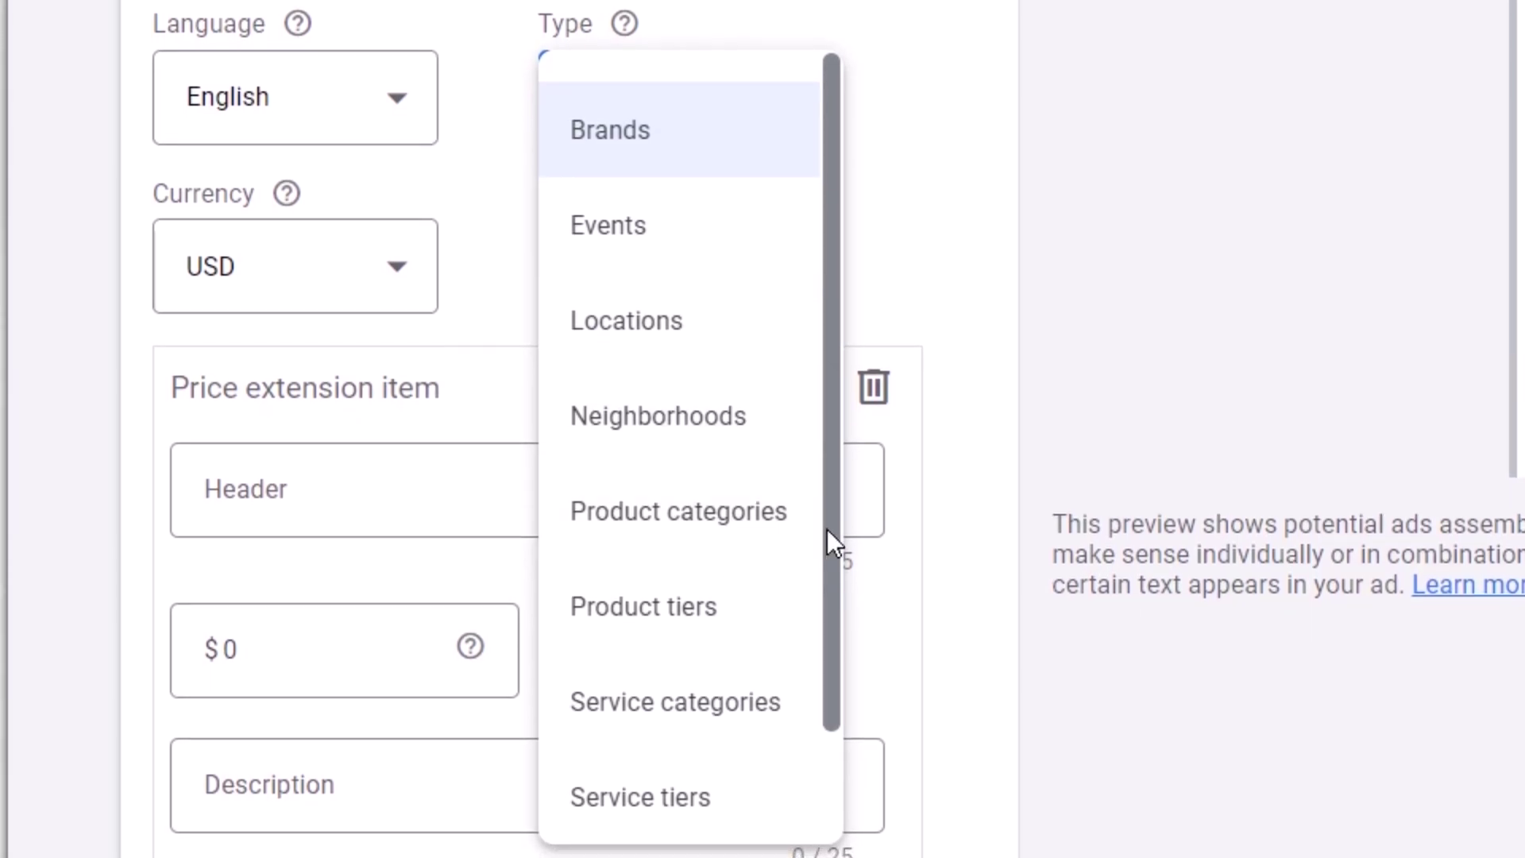
{"action": "scroll", "coordinate": [760, 603], "scroll_direction": "down", "scroll_amount": 1}
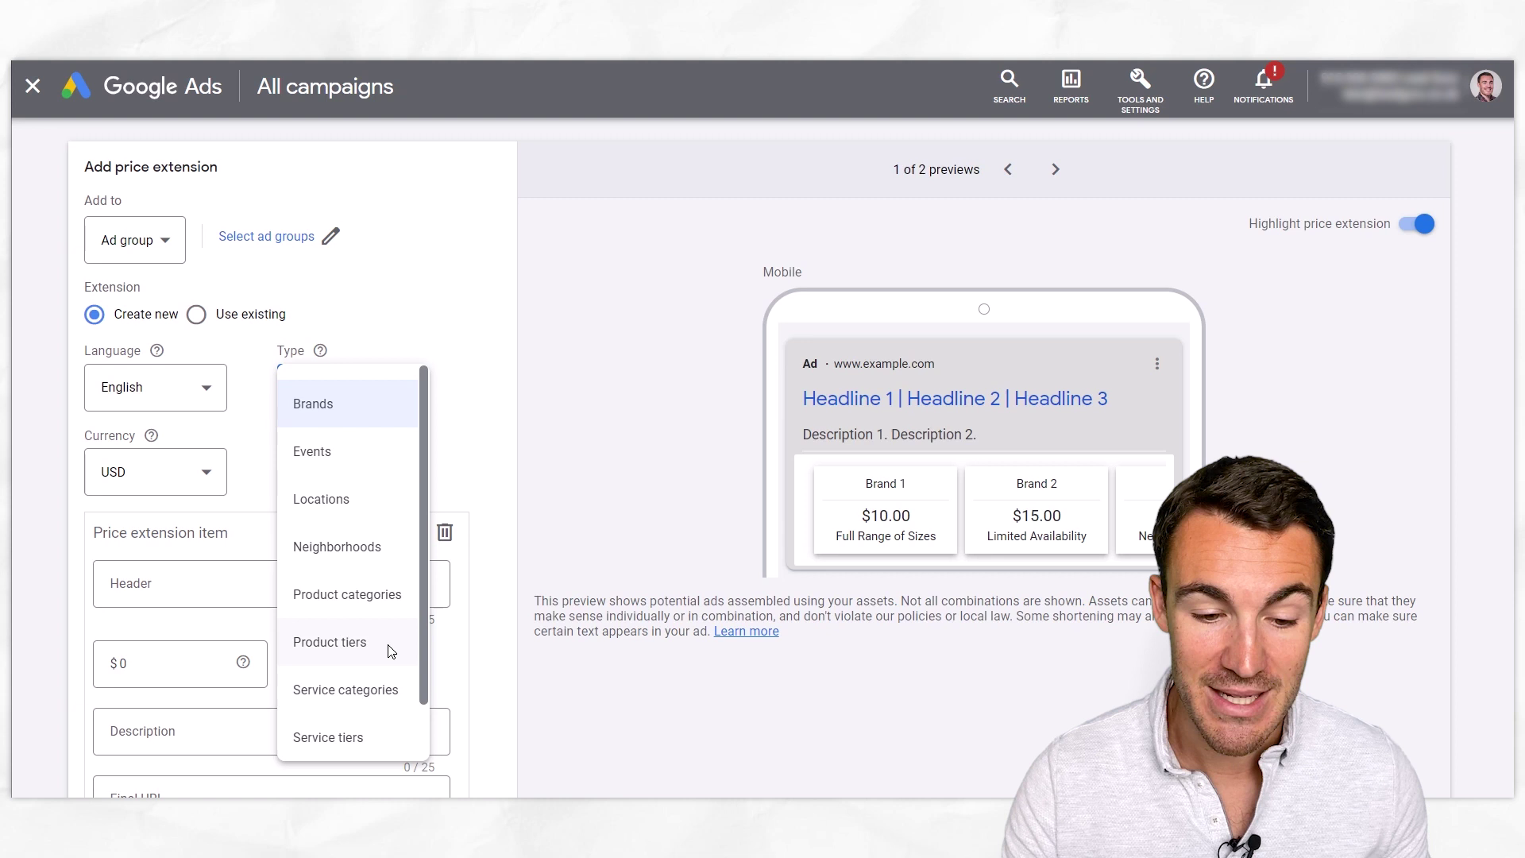
{"action": "scroll", "coordinate": [383, 636], "scroll_direction": "down", "scroll_amount": 1}
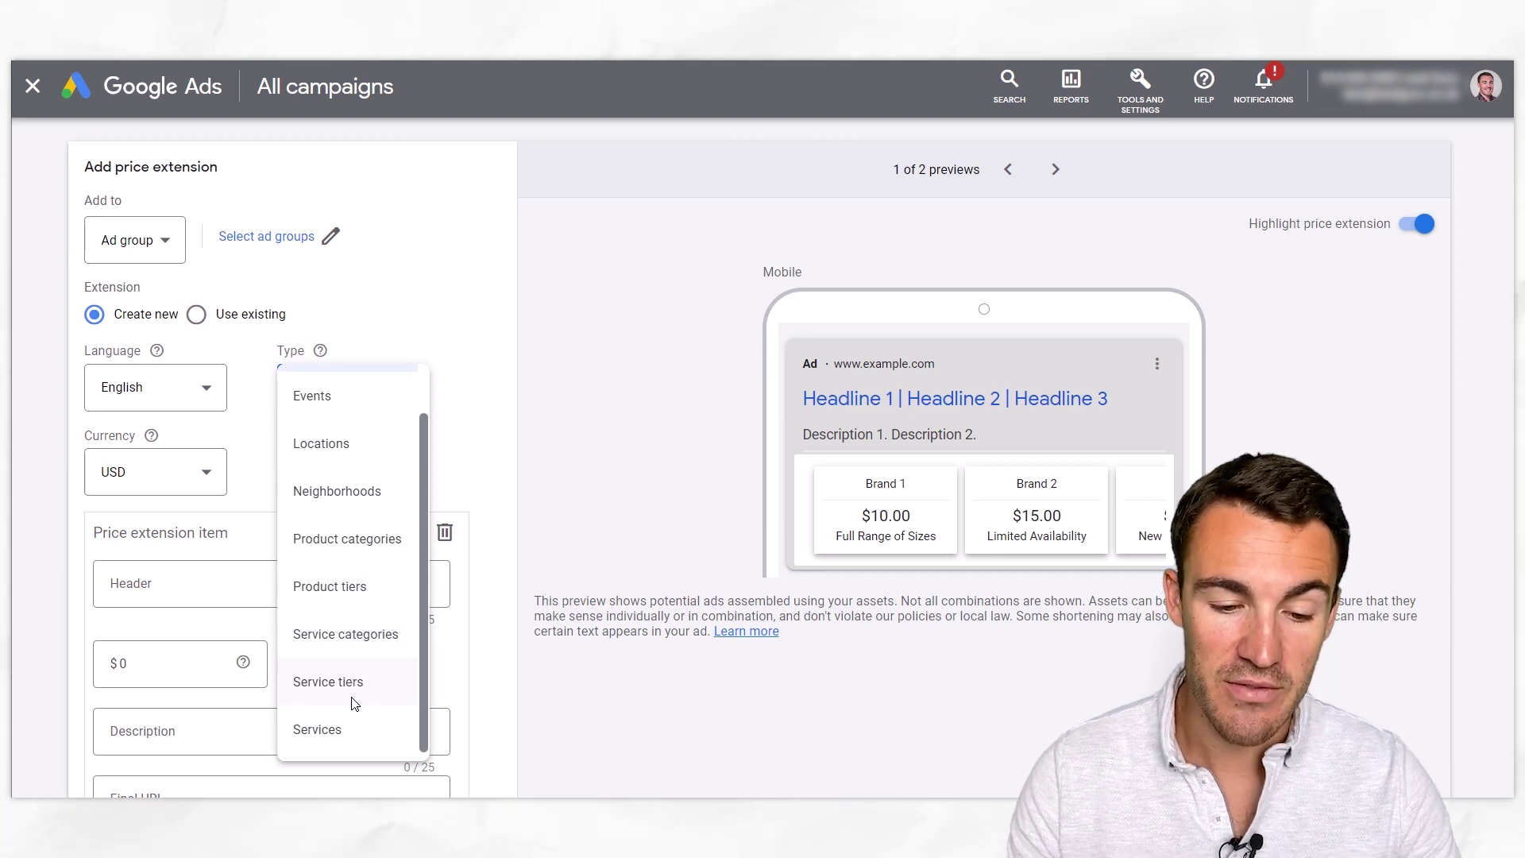
{"action": "scroll", "coordinate": [367, 604], "scroll_direction": "up", "scroll_amount": 1}
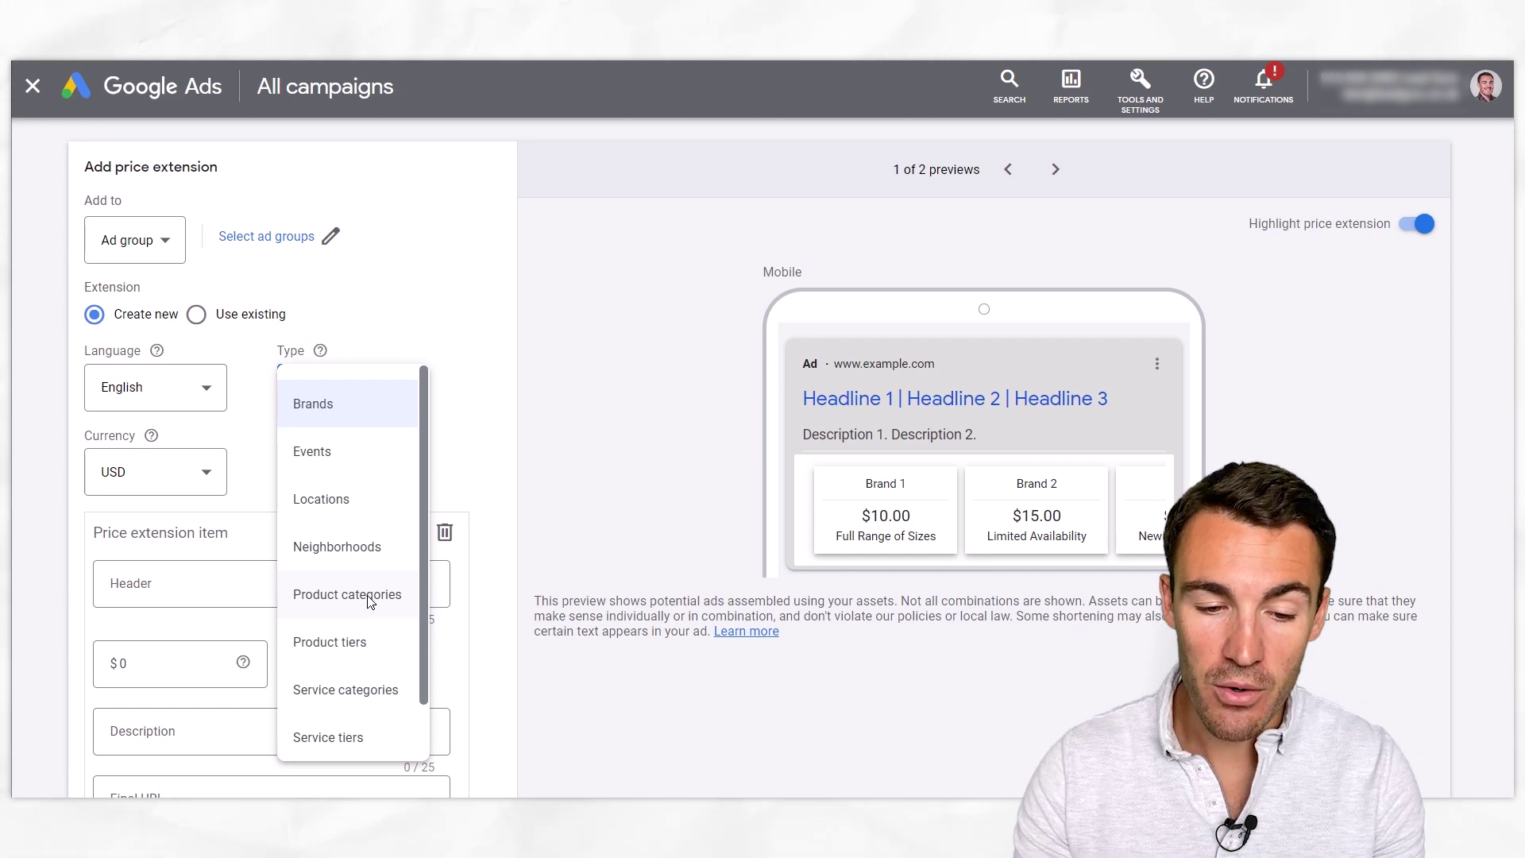
{"action": "left_click", "coordinate": [367, 410]}
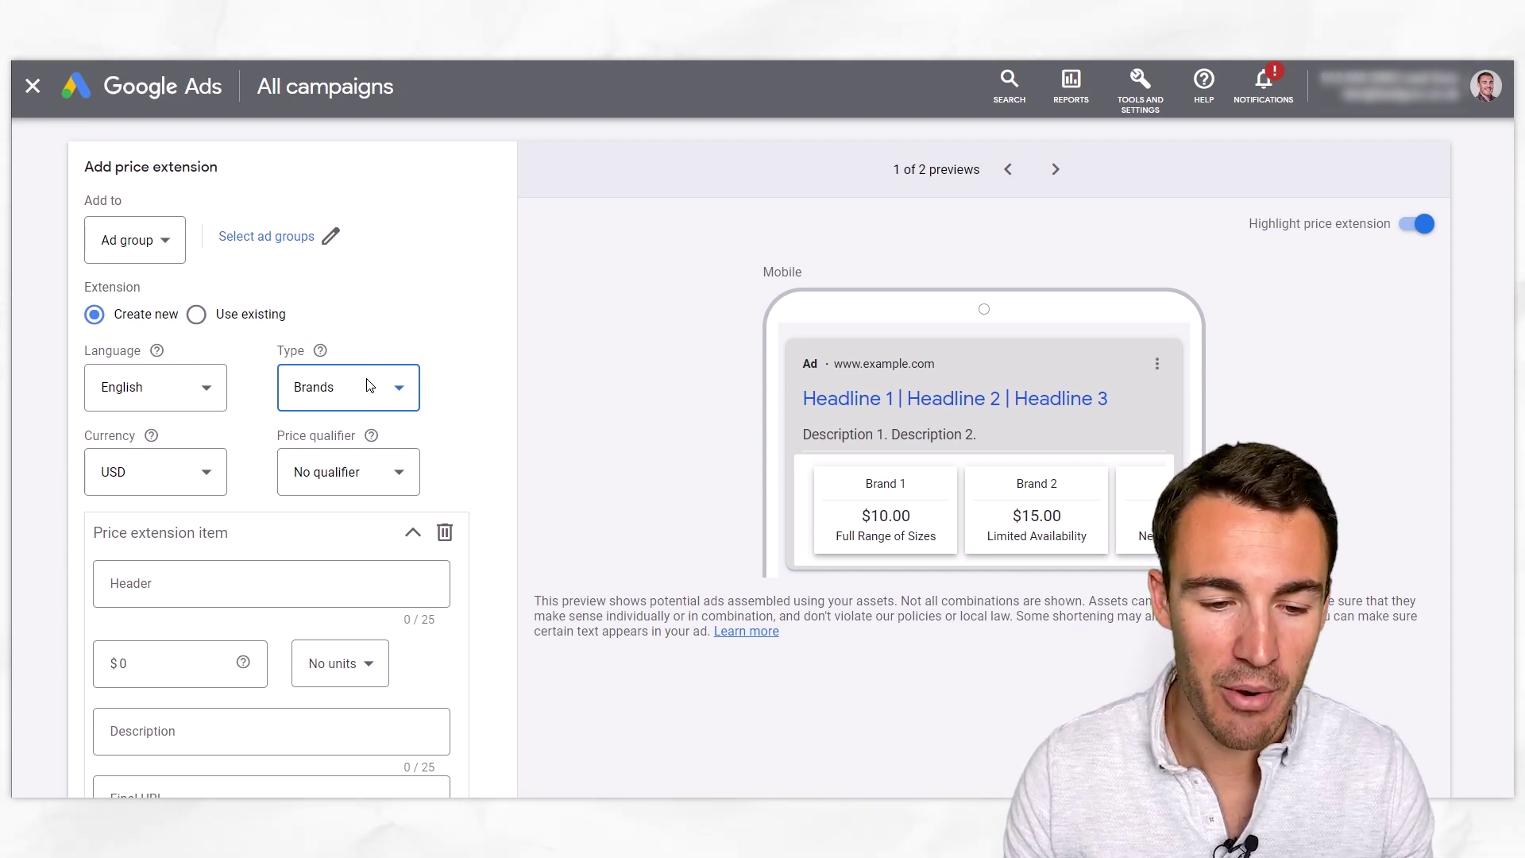
{"action": "left_click", "coordinate": [211, 477]}
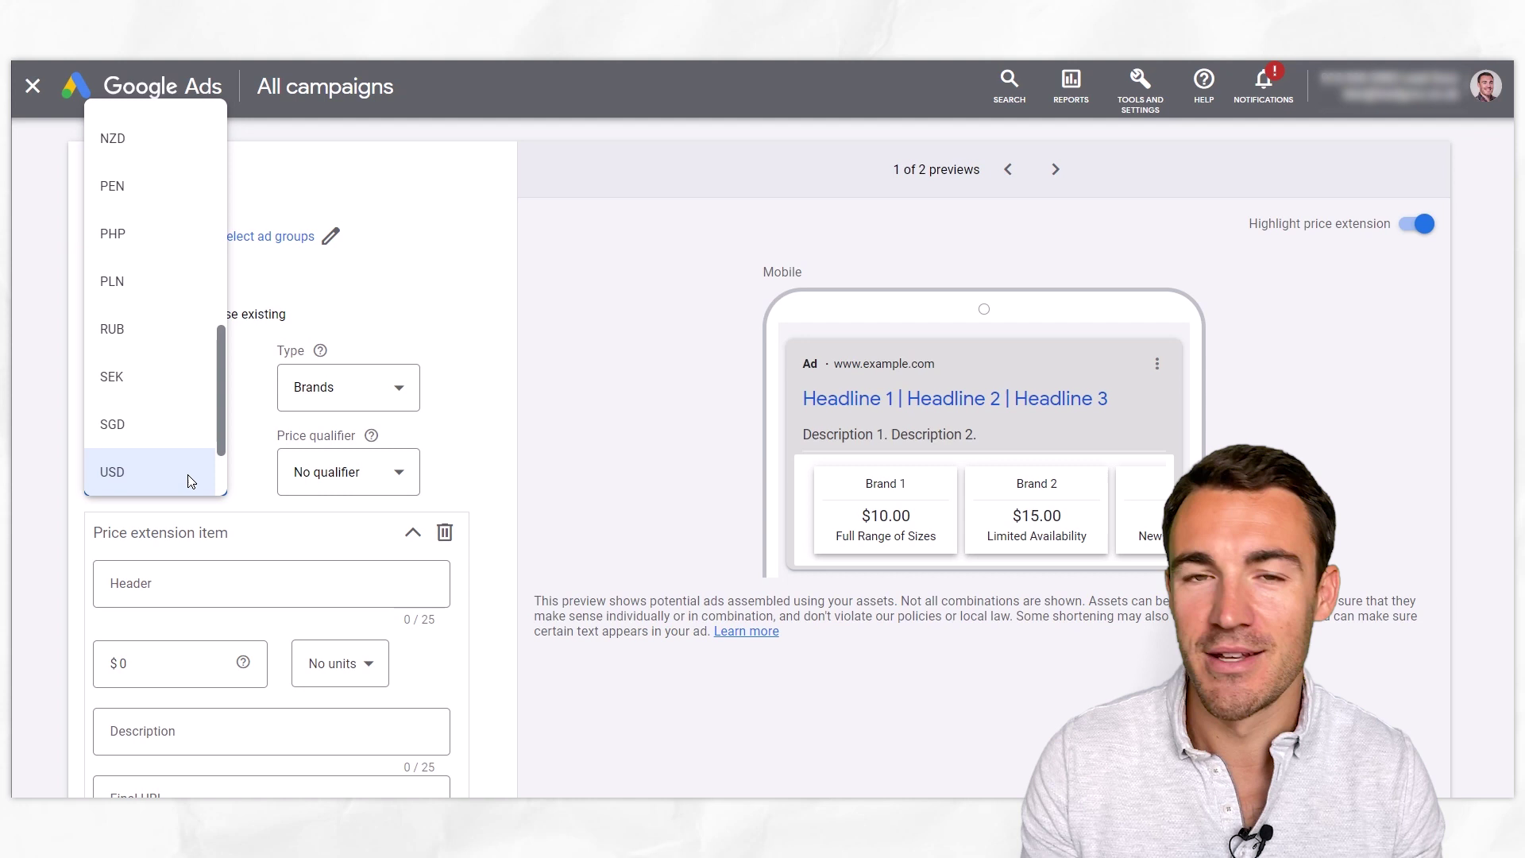
{"action": "left_click", "coordinate": [197, 480]}
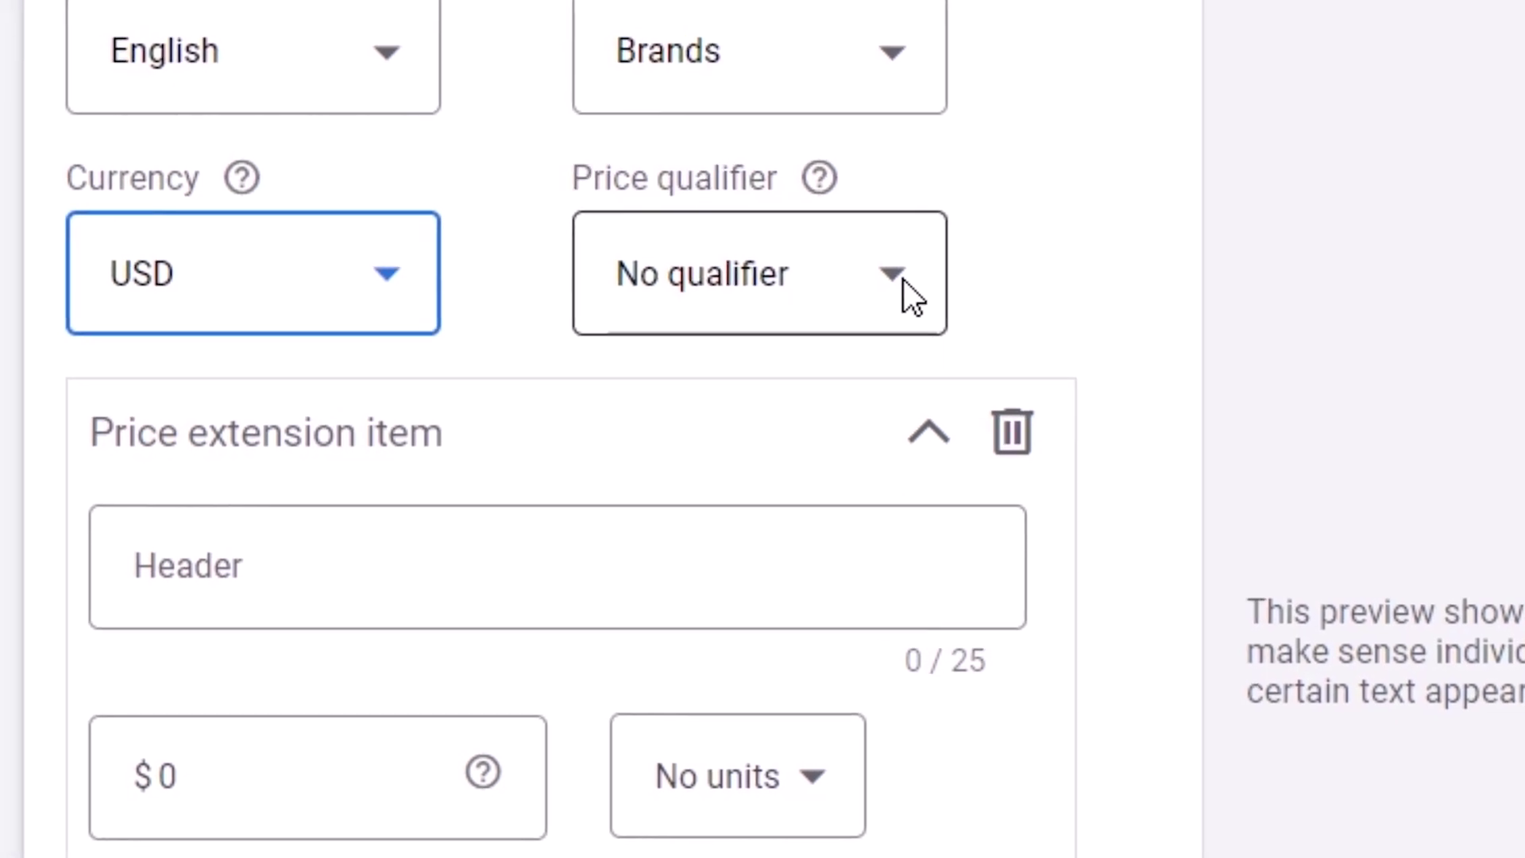
{"action": "left_click", "coordinate": [903, 279]}
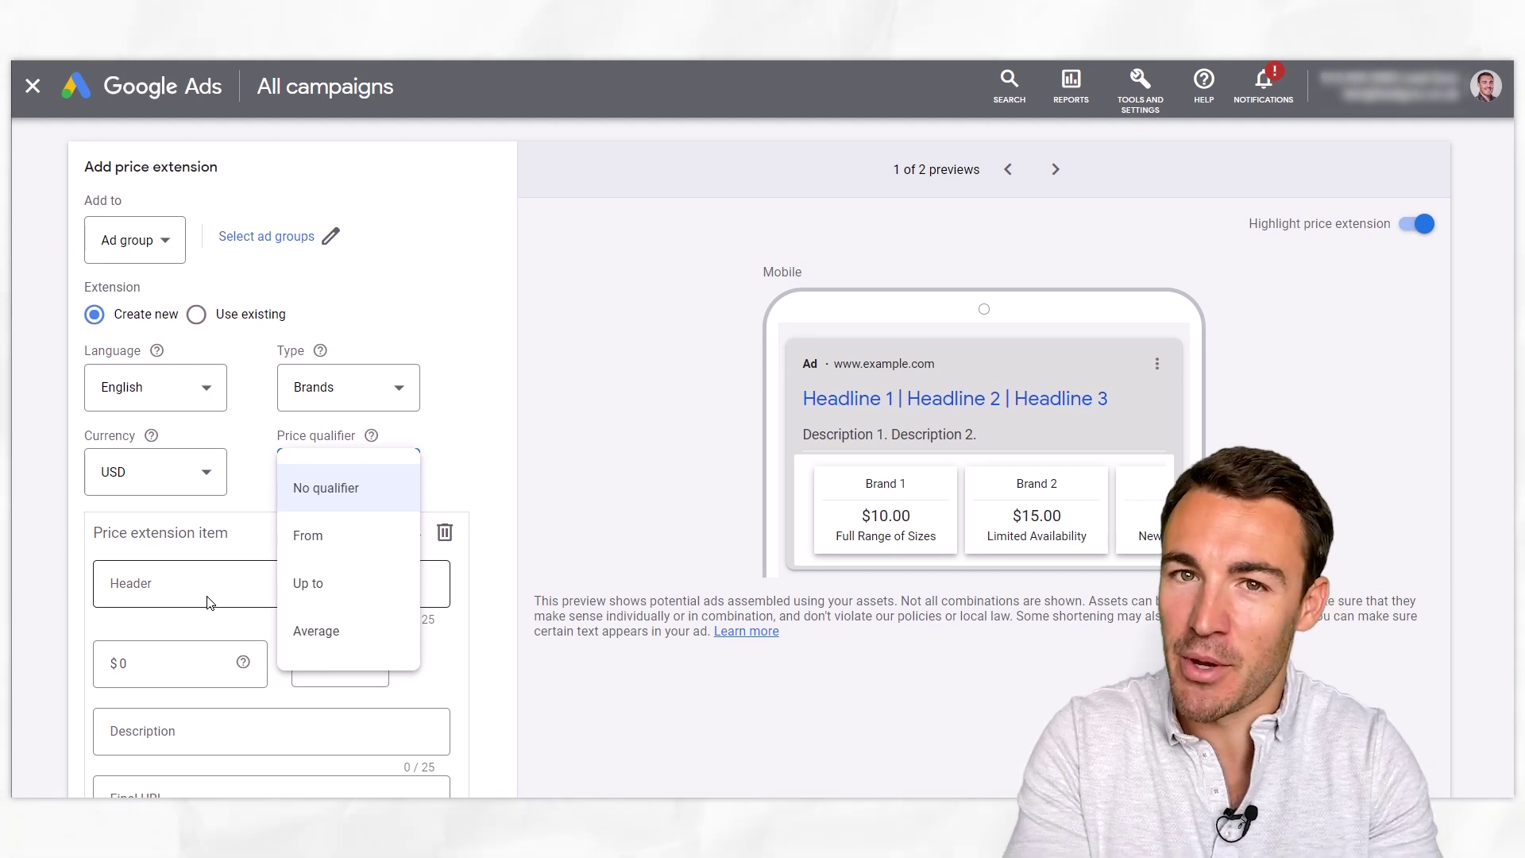
{"action": "left_click", "coordinate": [350, 488]}
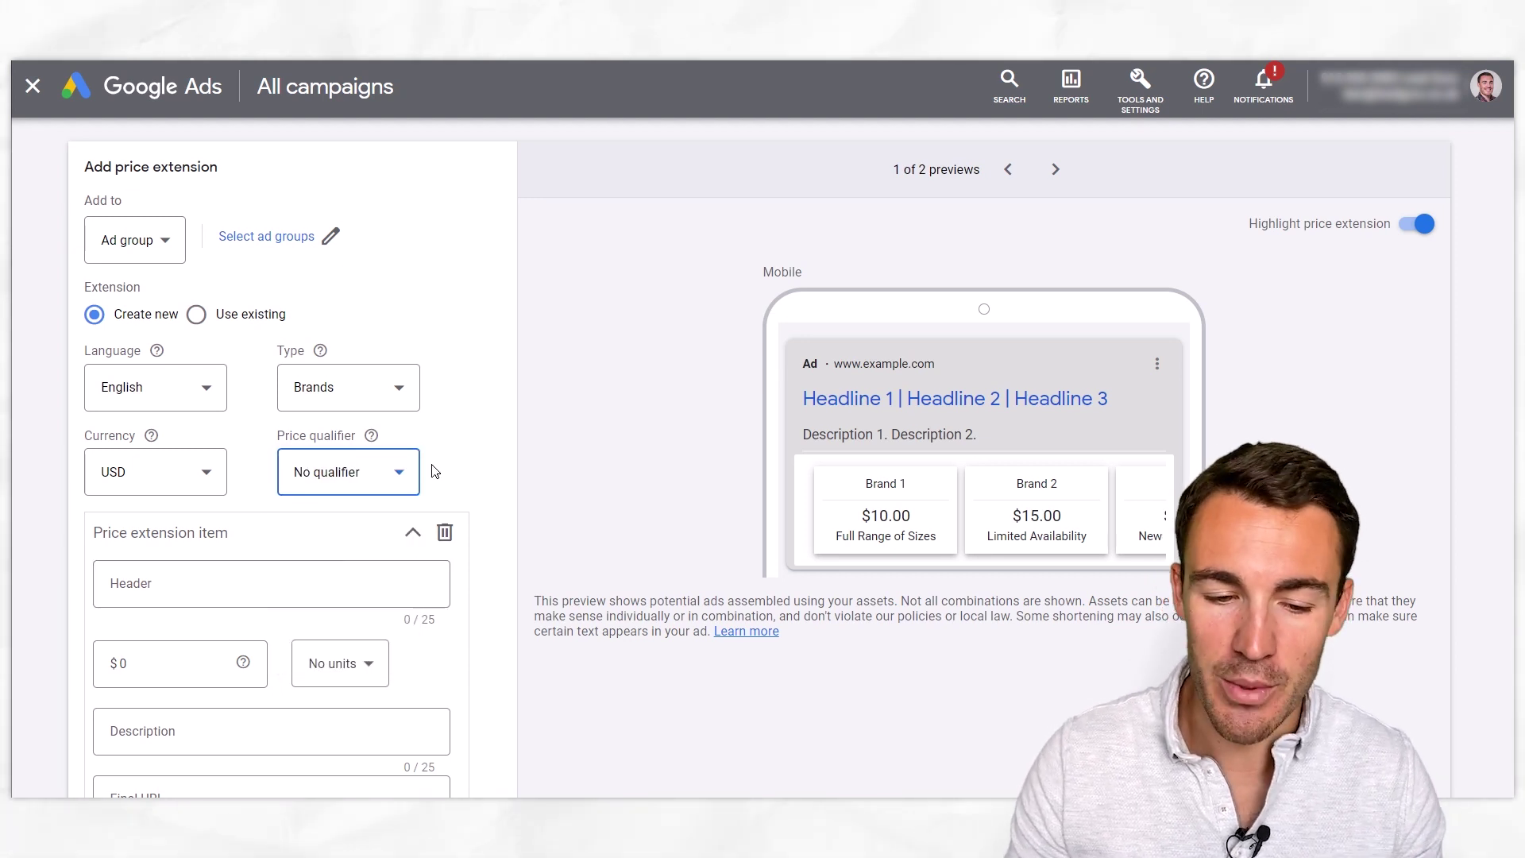
{"action": "left_click", "coordinate": [405, 470]}
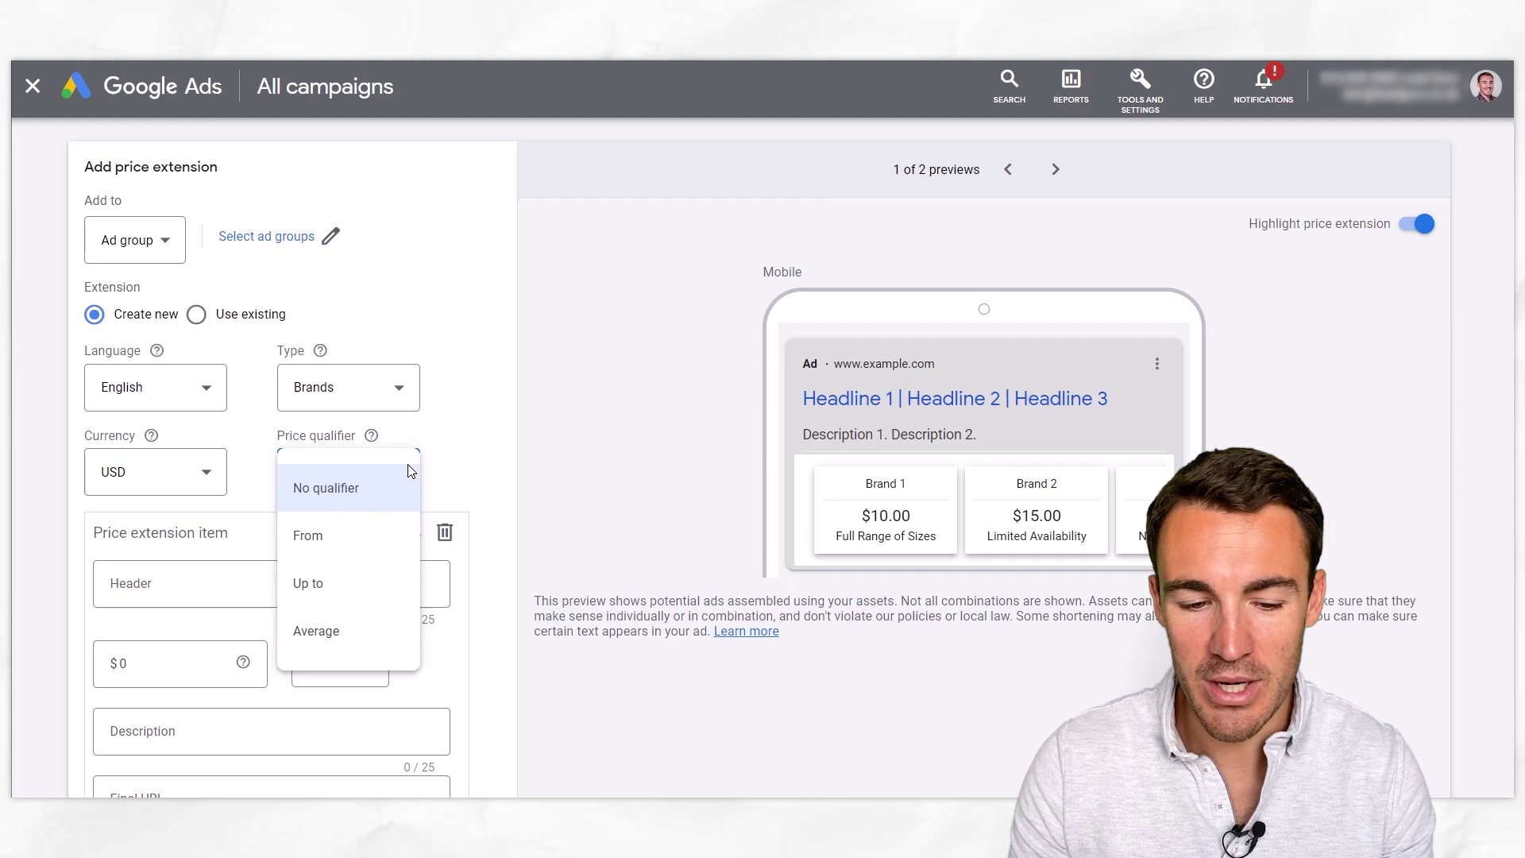
{"action": "left_click", "coordinate": [450, 481]}
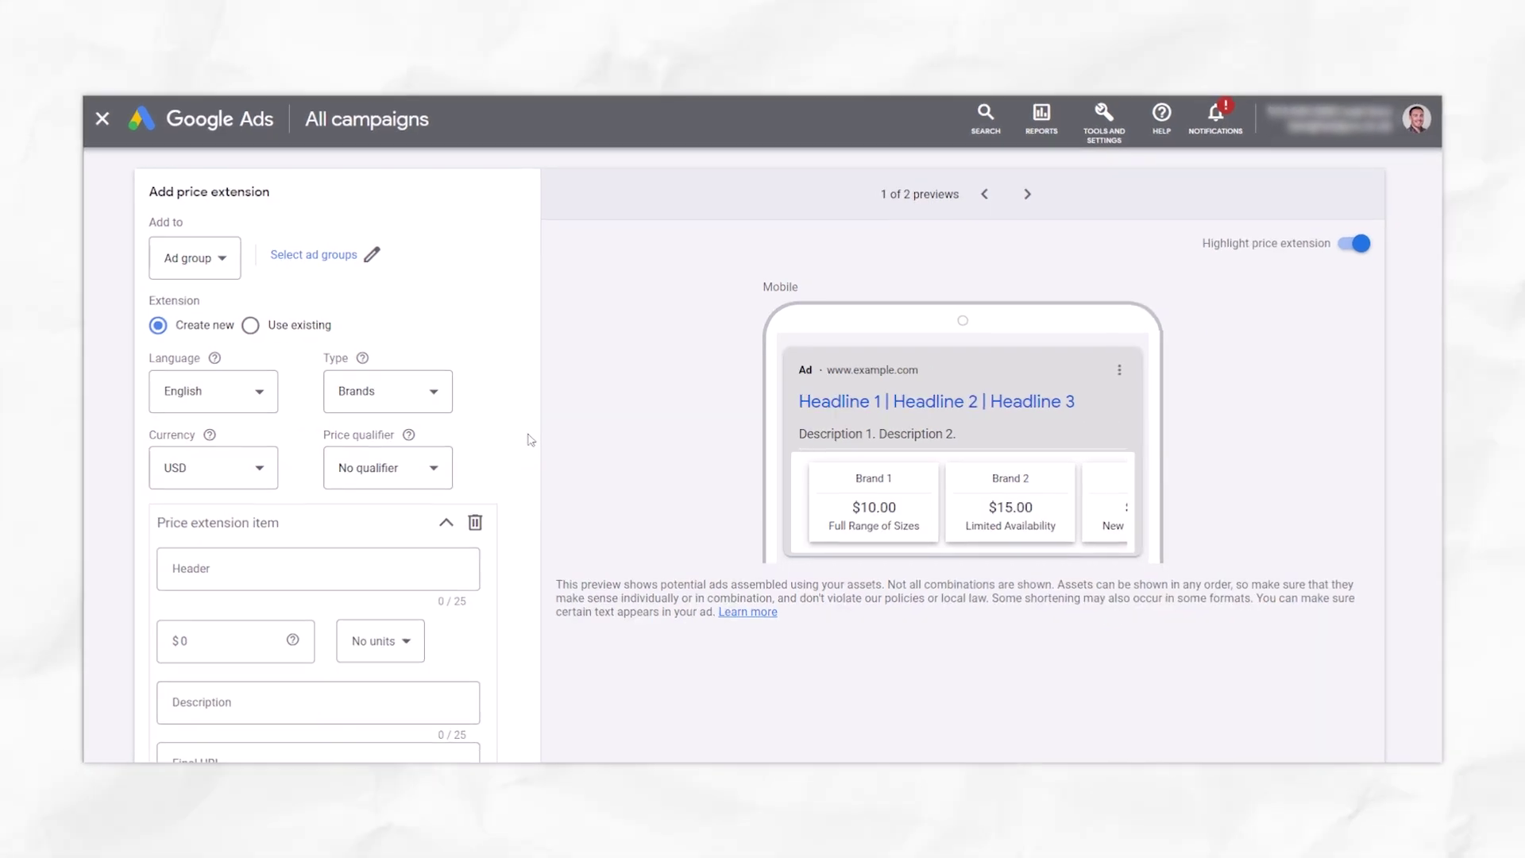
{"action": "scroll", "coordinate": [453, 481], "scroll_direction": "down", "scroll_amount": 1}
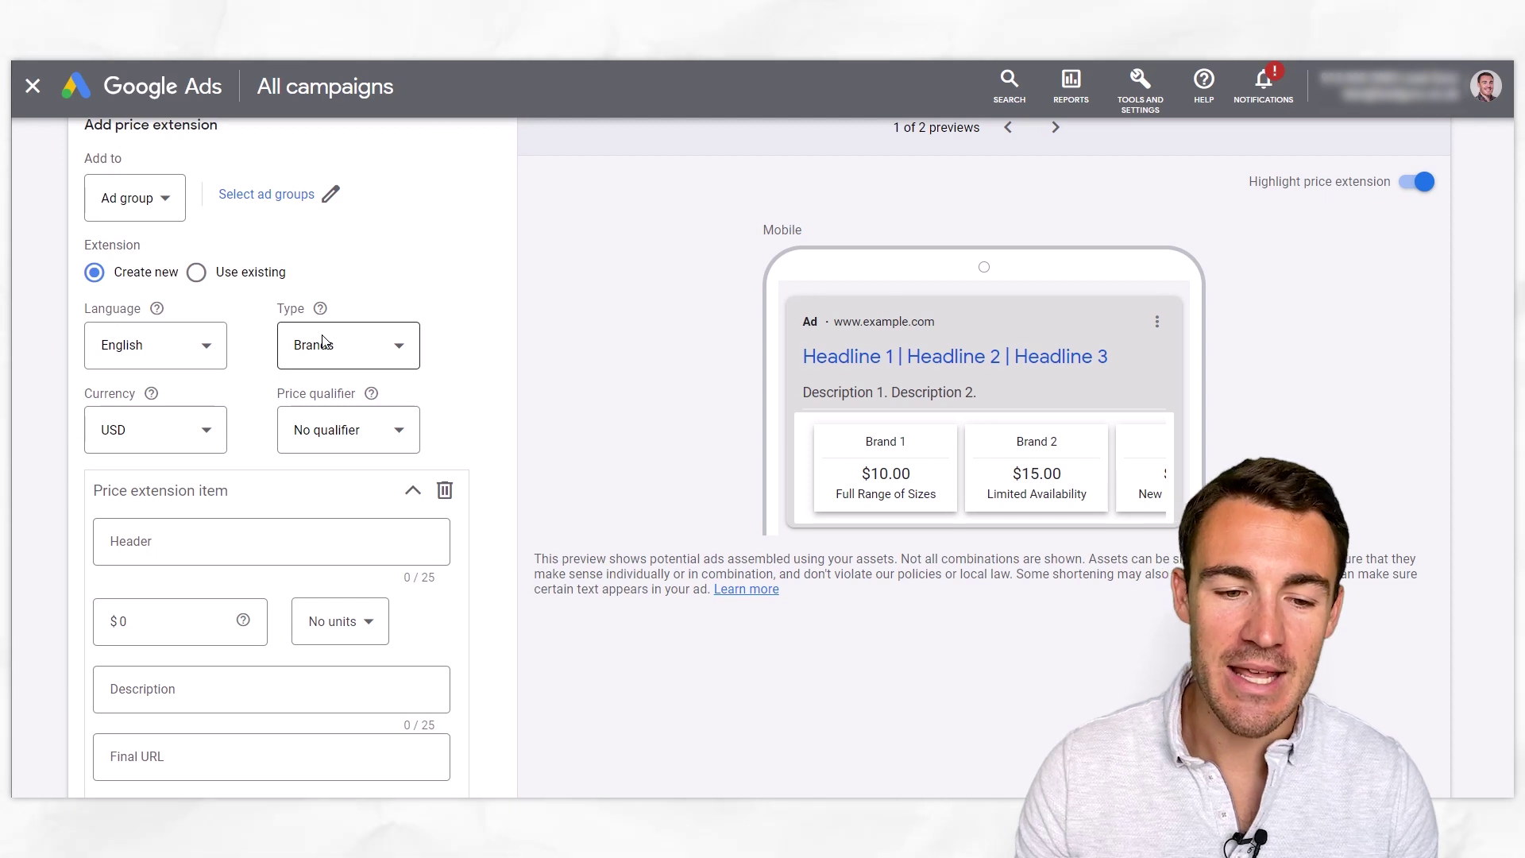
Step: Keep Brands as the extension type and enter 'iPhone 15' as the first item's header
{"action": "left_click", "coordinate": [373, 343]}
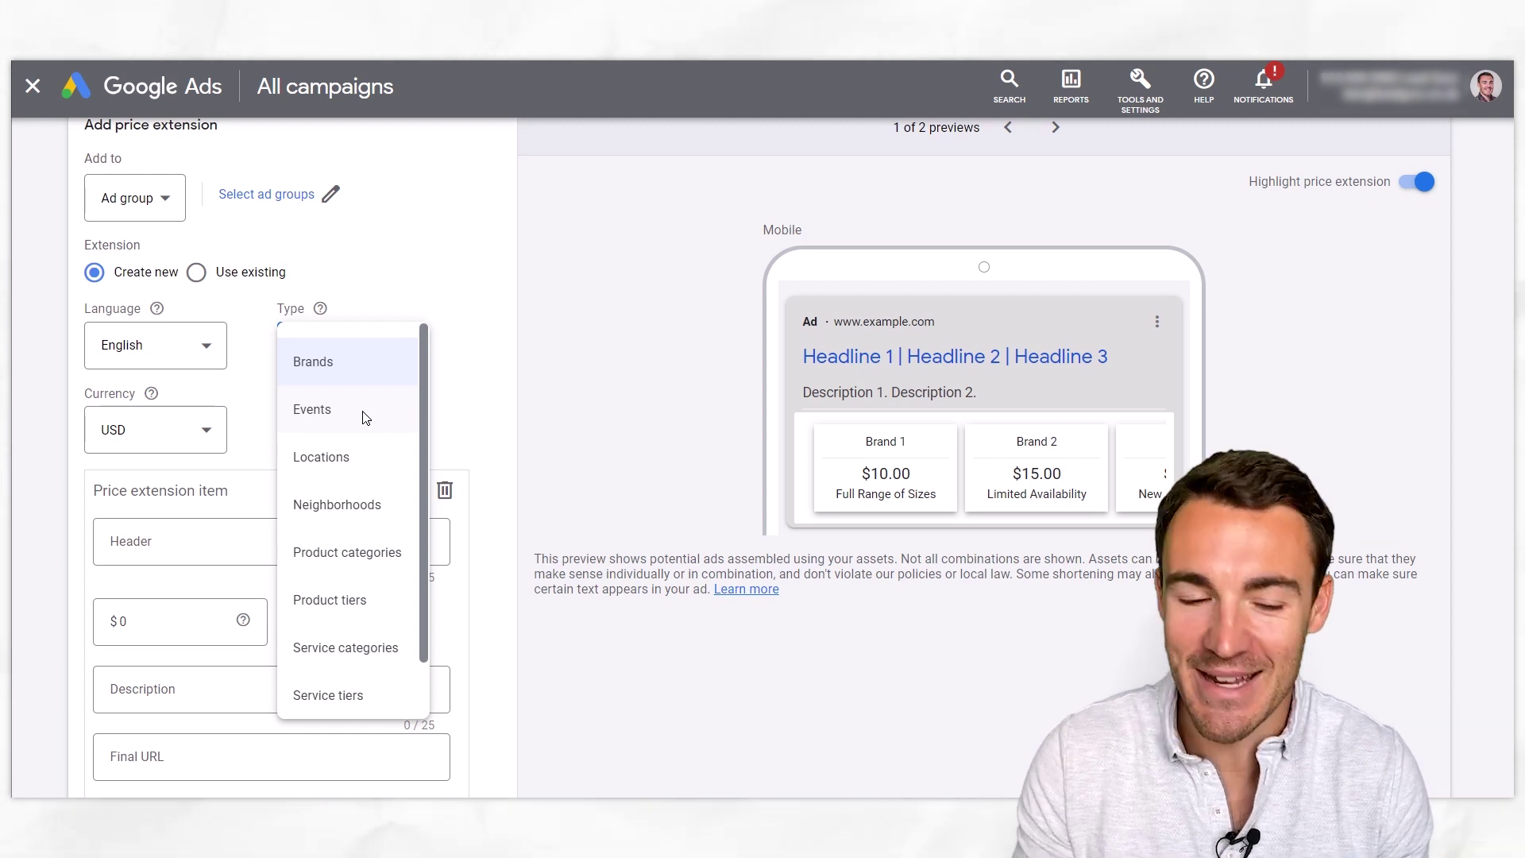
{"action": "left_click", "coordinate": [350, 364]}
{"action": "left_click", "coordinate": [174, 548]}
{"action": "type", "text": "iPhone 15"}
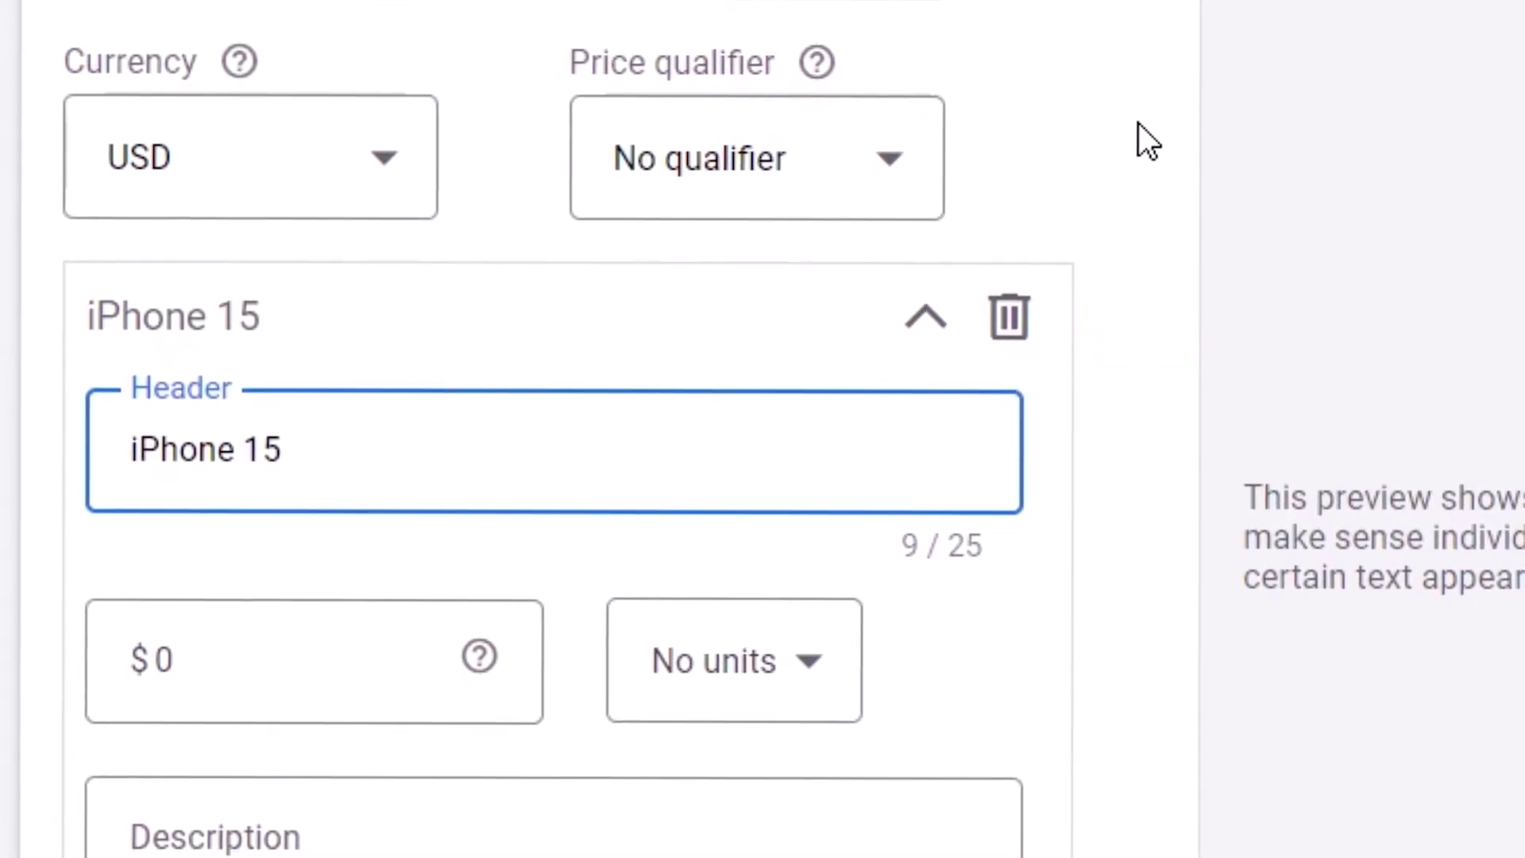
{"action": "left_click", "coordinate": [1137, 126]}
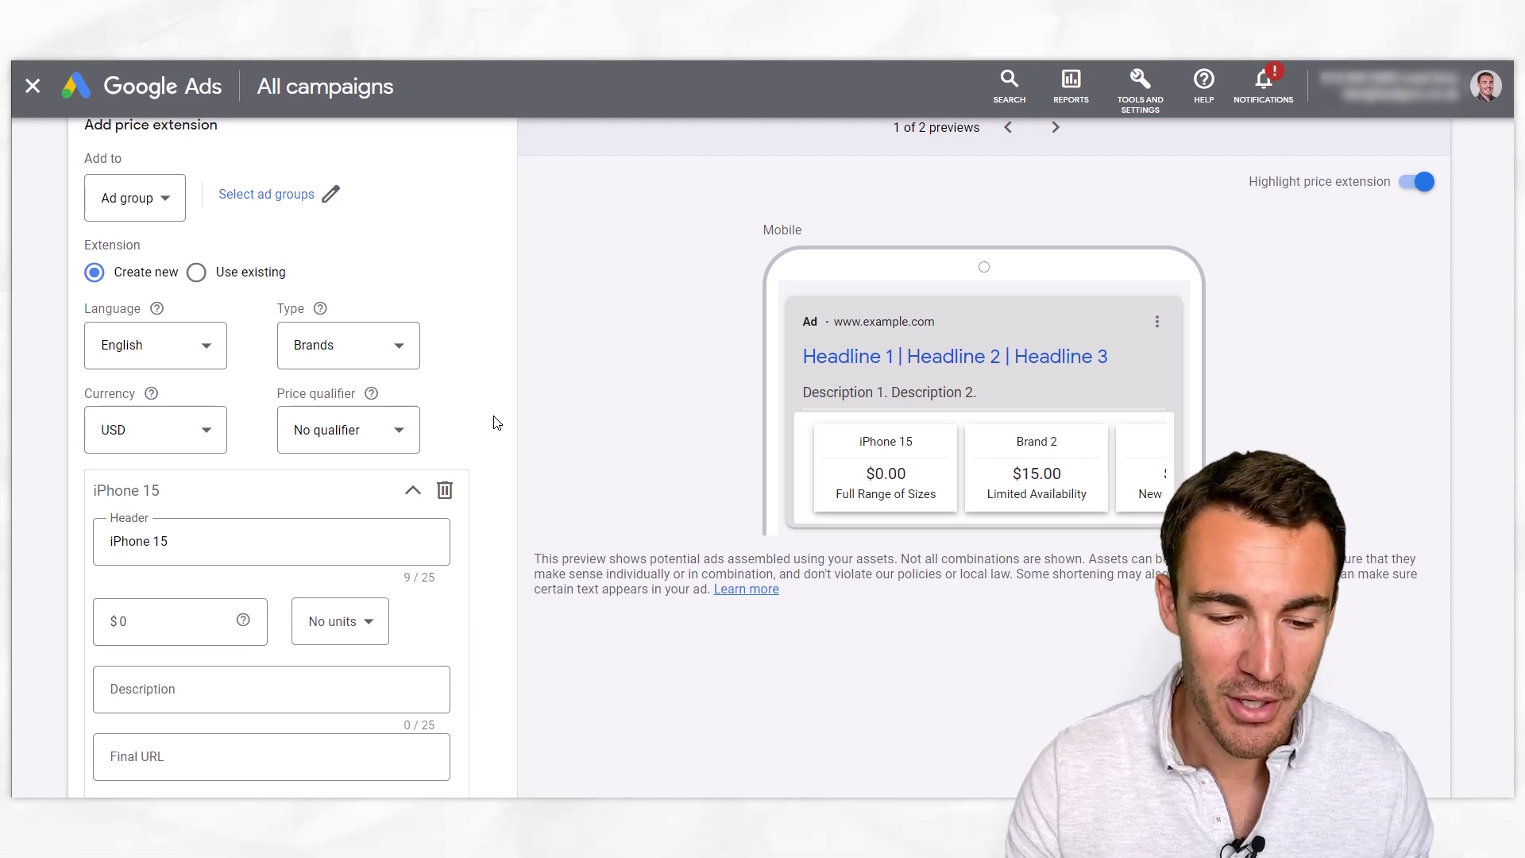
Step: Price the iPhone 15 item at 2,000 and review the available price units
{"action": "left_click", "coordinate": [147, 619]}
{"action": "type", "text": "2000"}
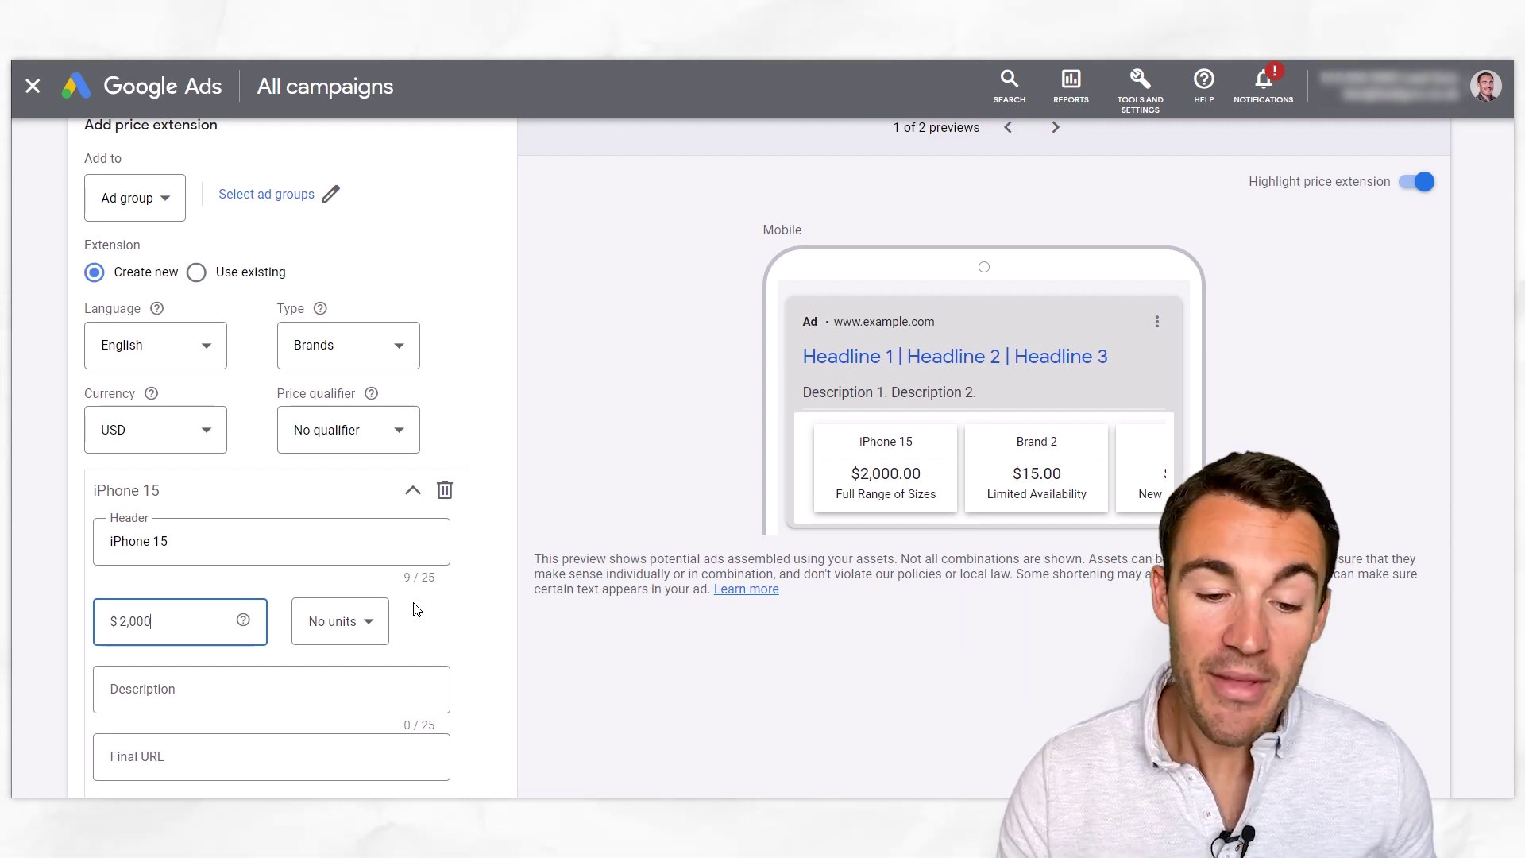
{"action": "left_click", "coordinate": [450, 629]}
{"action": "left_click", "coordinate": [374, 629]}
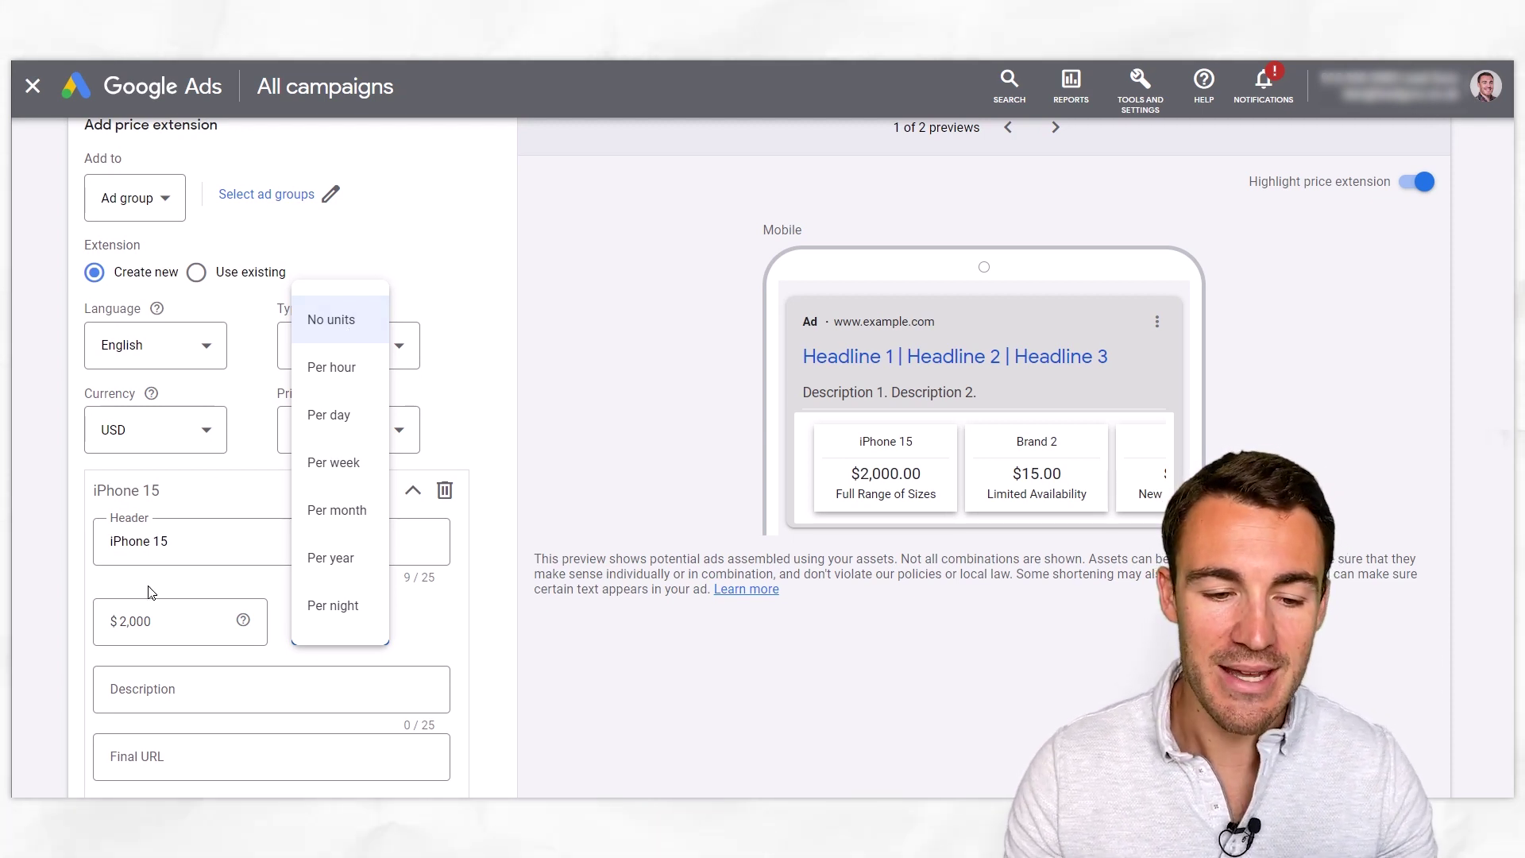
Step: Leave the iPhone 15 price with no units and give it the description 'Free Shipping'
{"action": "left_click", "coordinate": [340, 339]}
{"action": "scroll", "coordinate": [488, 499], "scroll_direction": "down", "scroll_amount": 3}
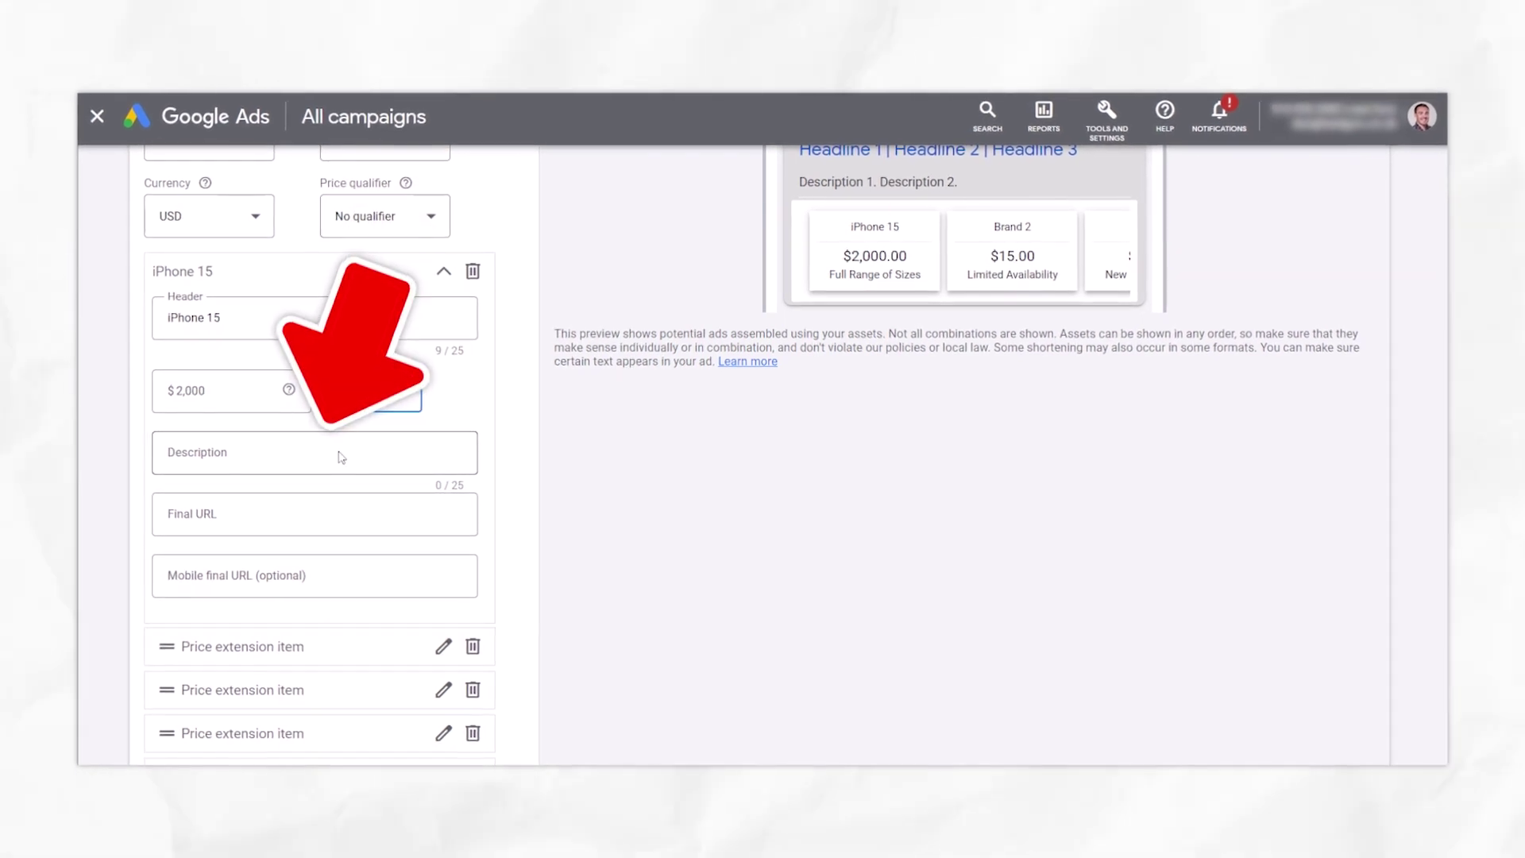
{"action": "left_click", "coordinate": [232, 448]}
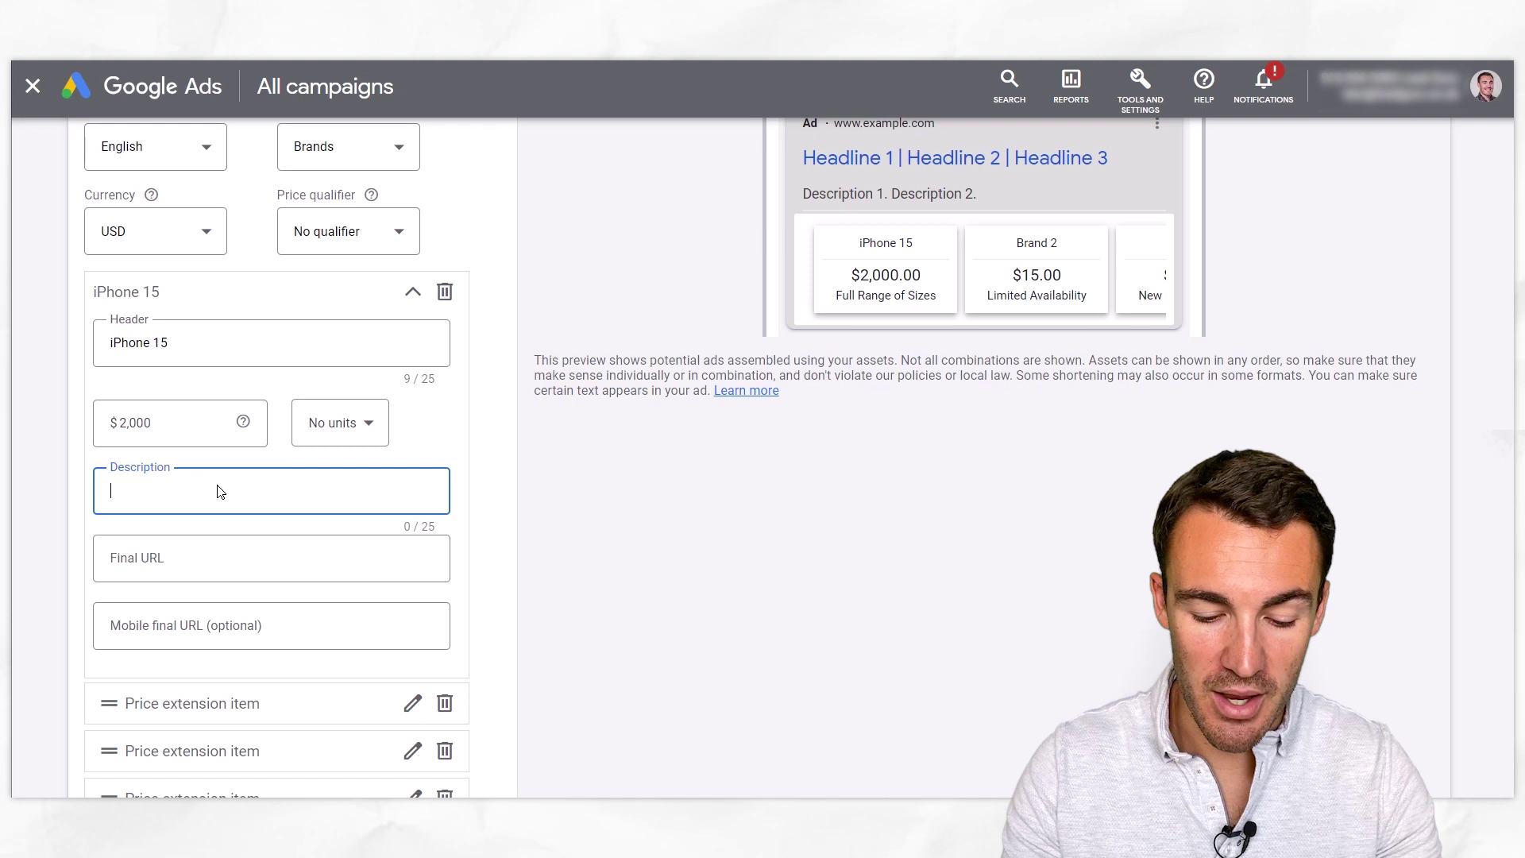
{"action": "type", "text": "ipping"}
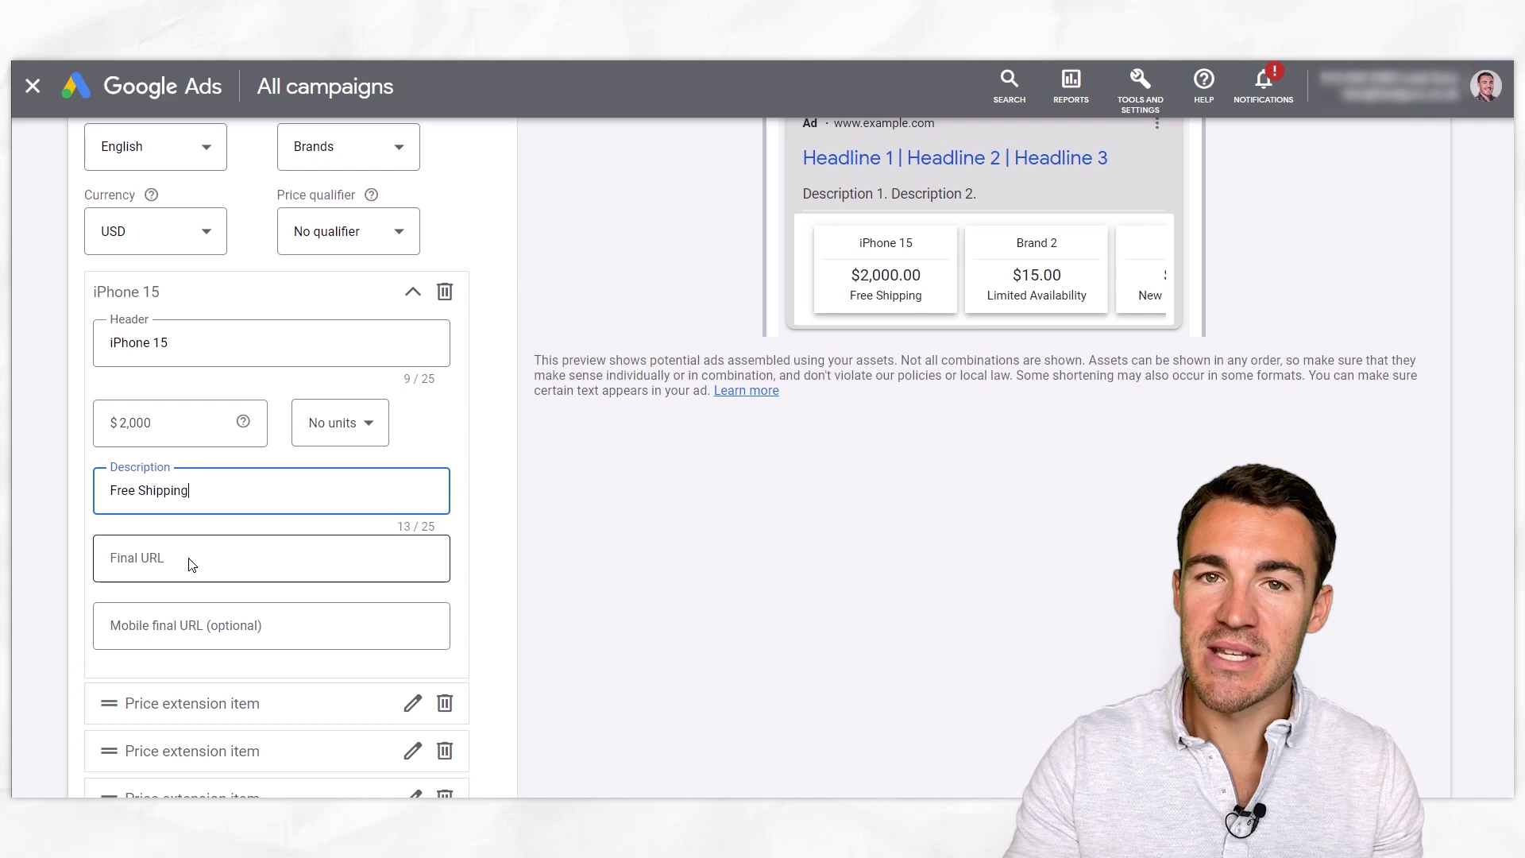
{"action": "scroll", "coordinate": [214, 445], "scroll_direction": "up", "scroll_amount": 3}
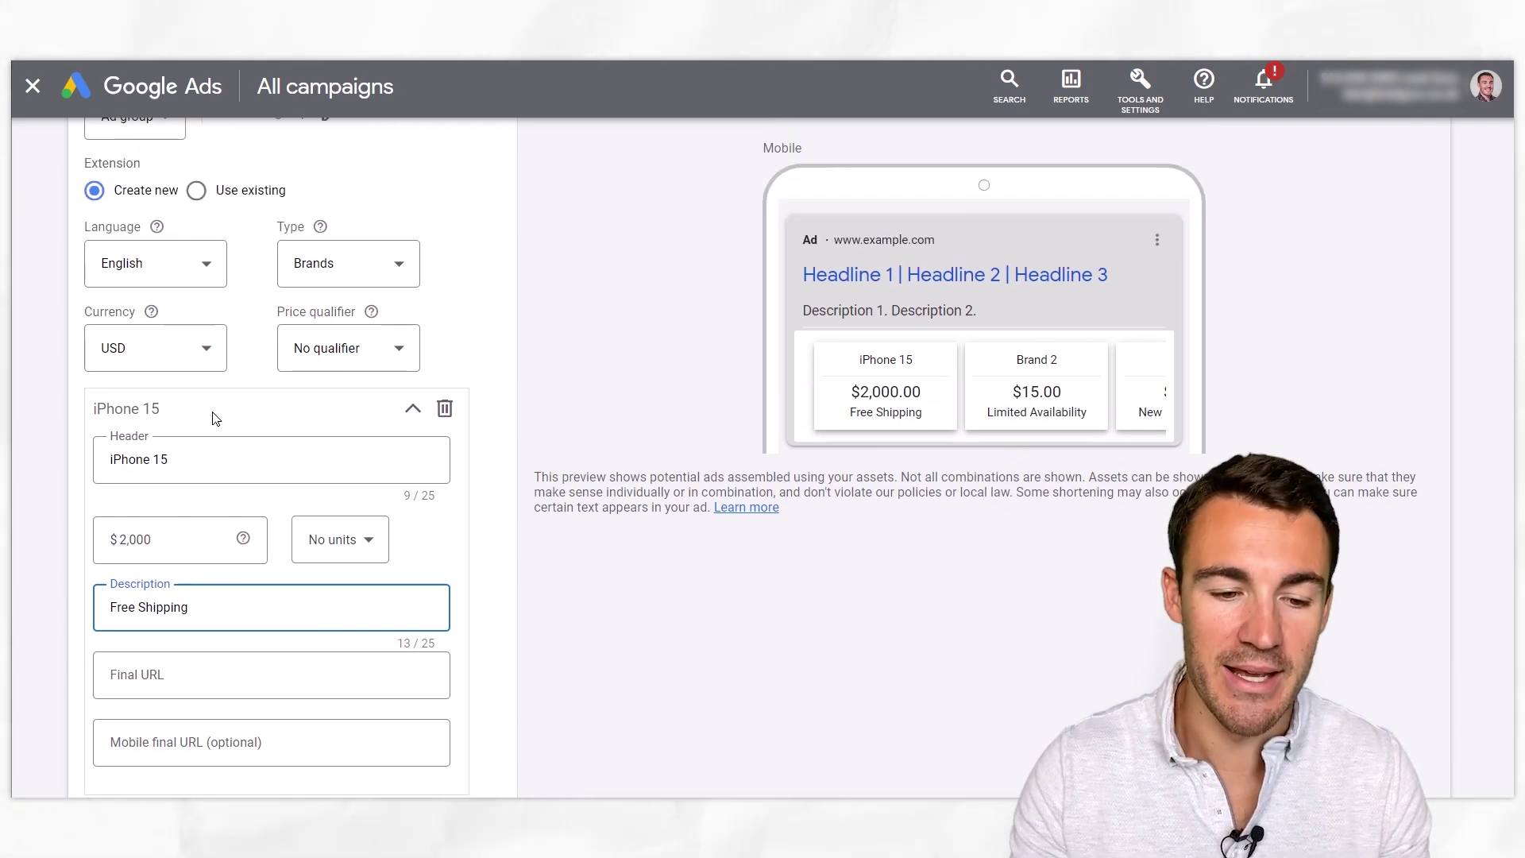
{"action": "scroll", "coordinate": [214, 419], "scroll_direction": "down", "scroll_amount": 3}
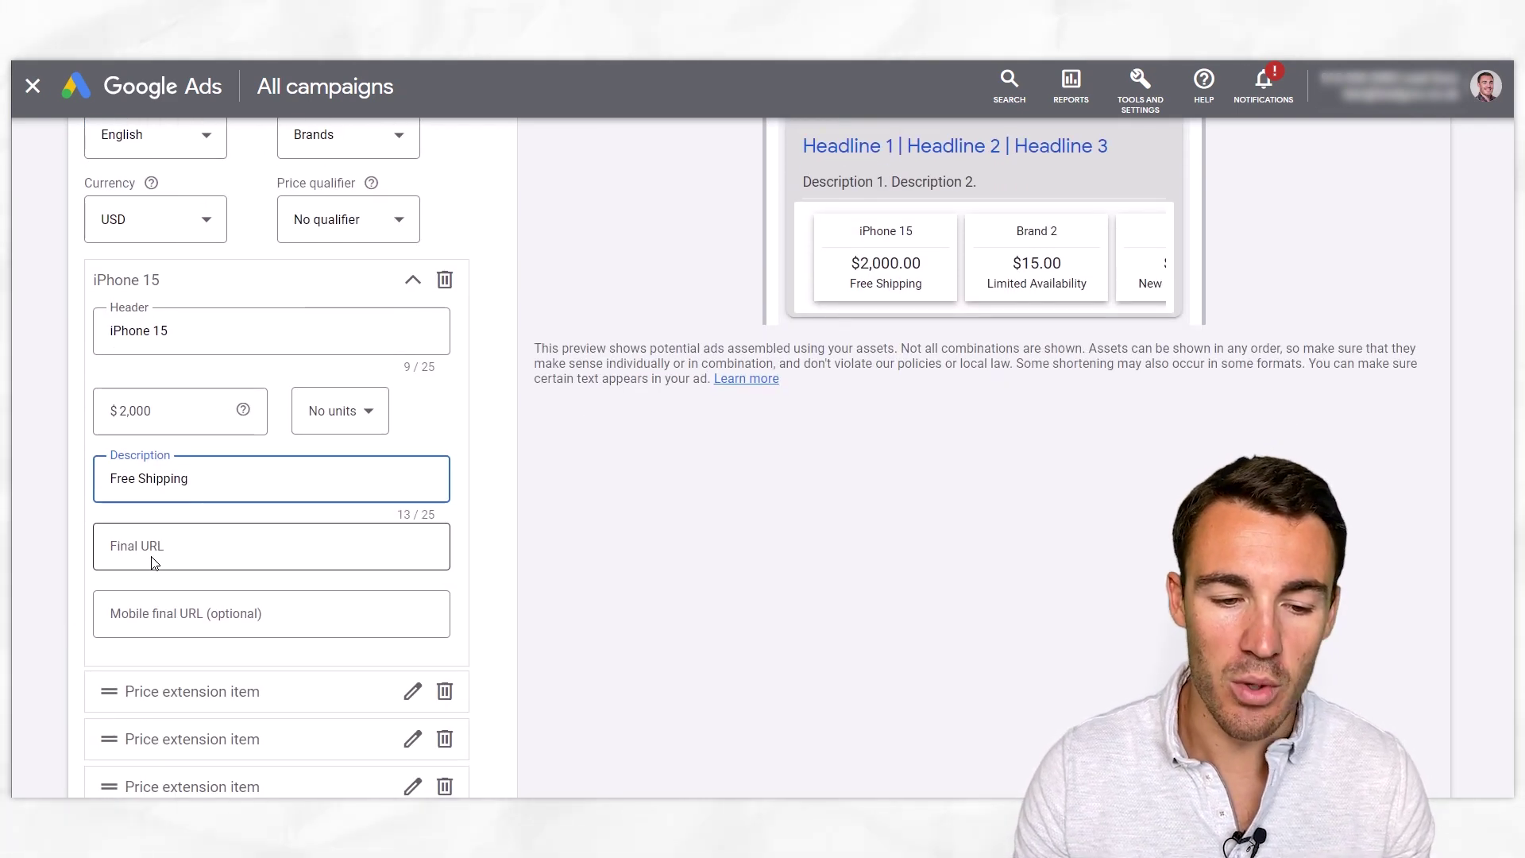
{"action": "left_click", "coordinate": [151, 557]}
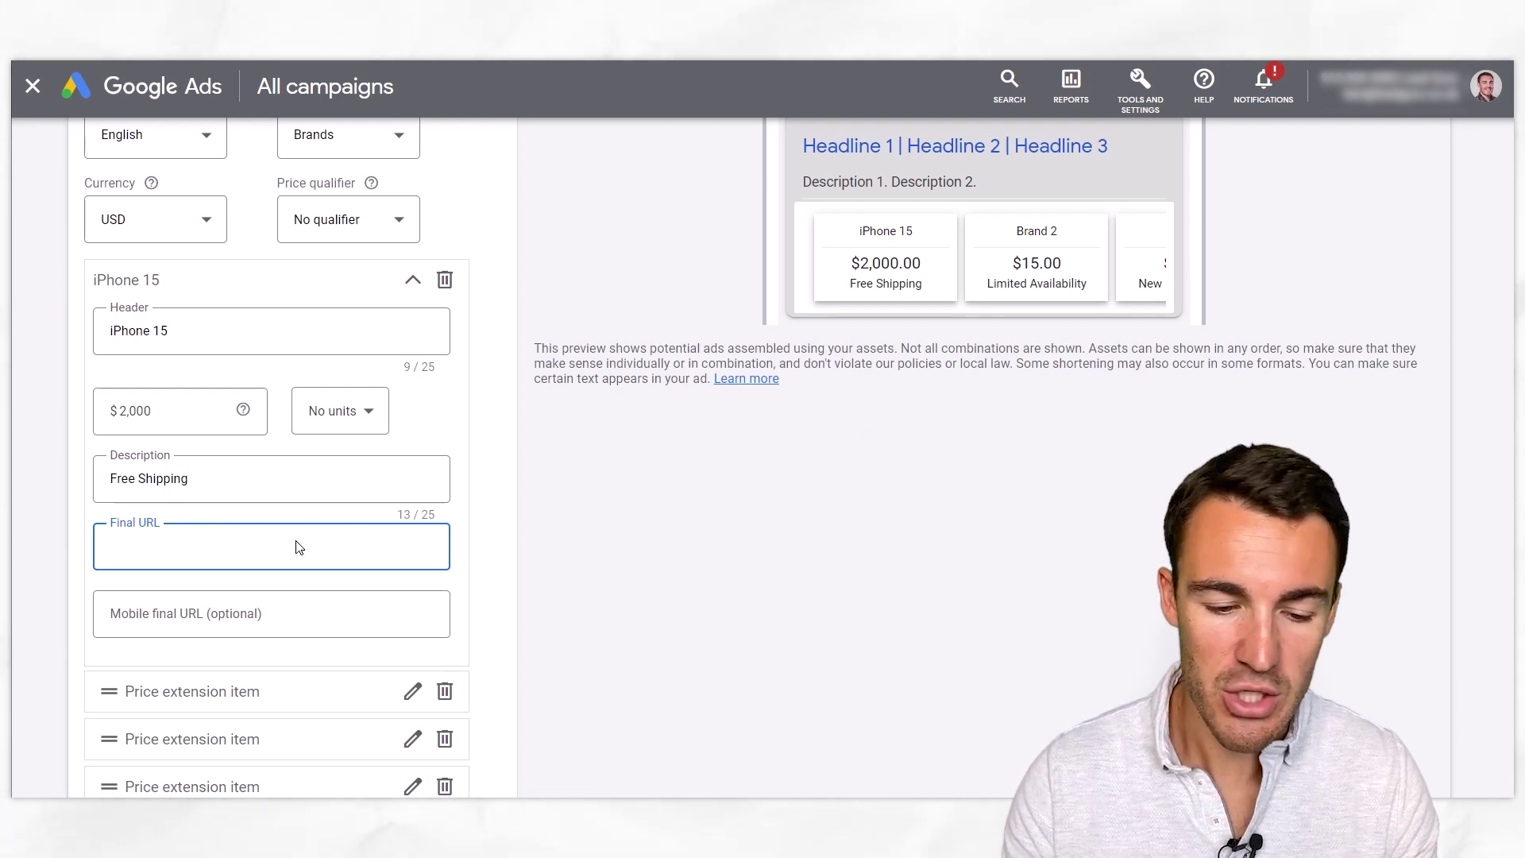
{"action": "left_click", "coordinate": [475, 550]}
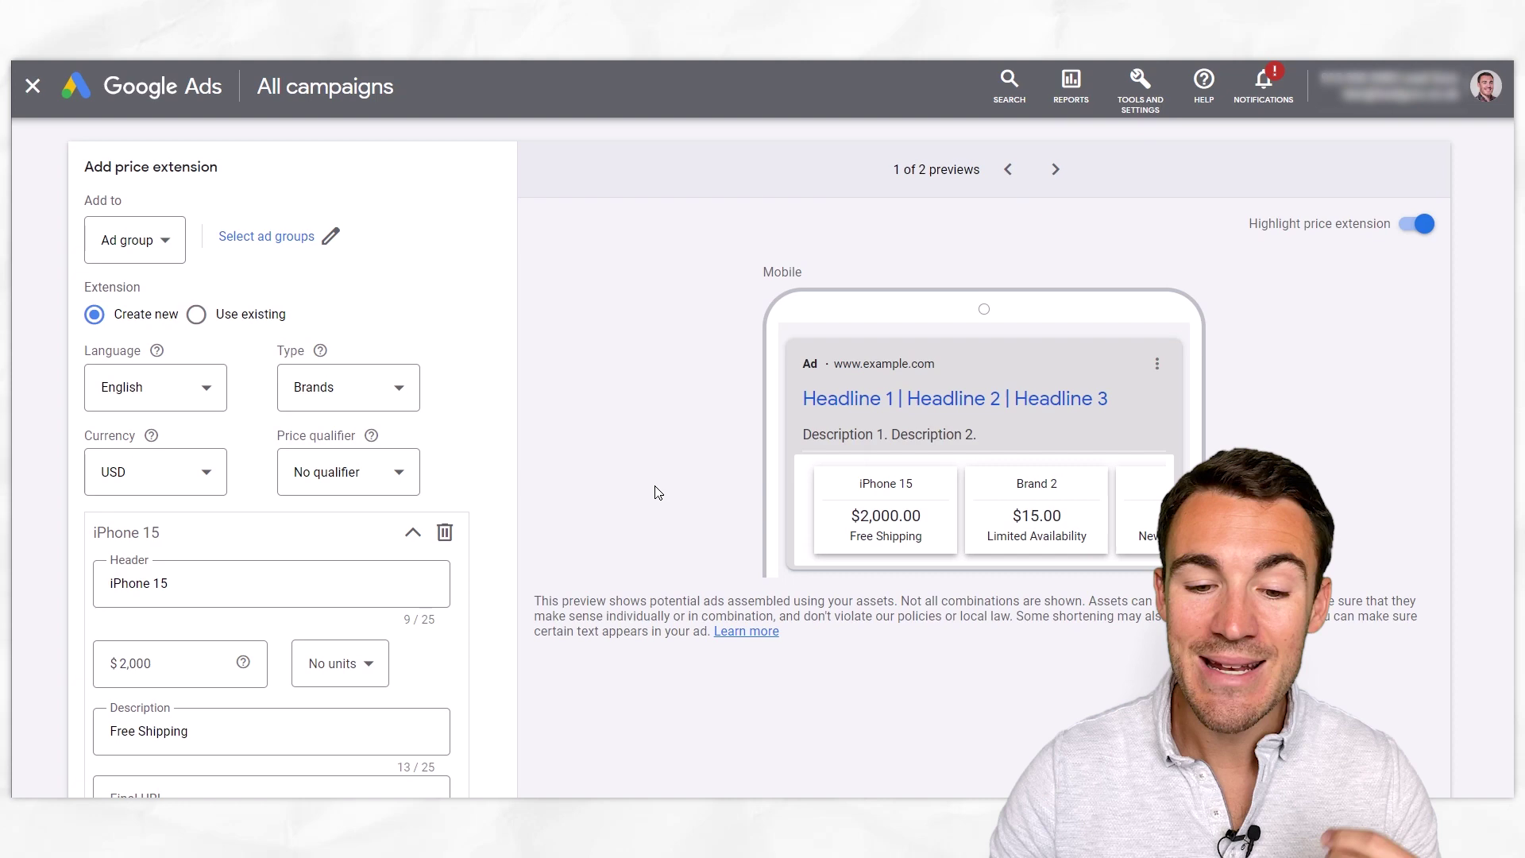
Step: Fill the next price item with header 'iPhone 15S', price 1,500 and description 'Free Shipping'
{"action": "scroll", "coordinate": [658, 492], "scroll_direction": "down", "scroll_amount": 5}
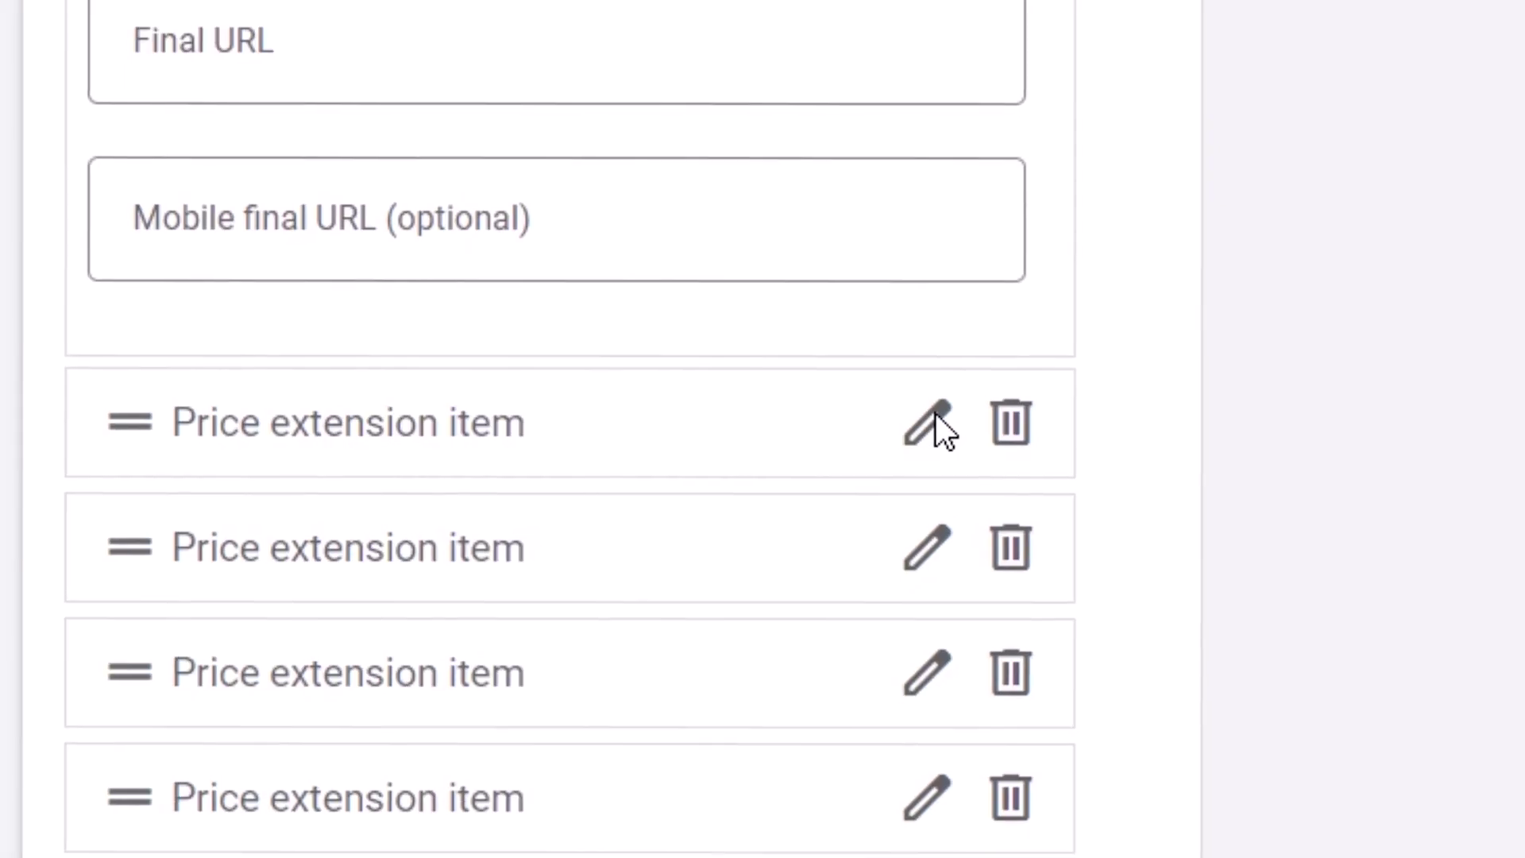
{"action": "left_click", "coordinate": [413, 529]}
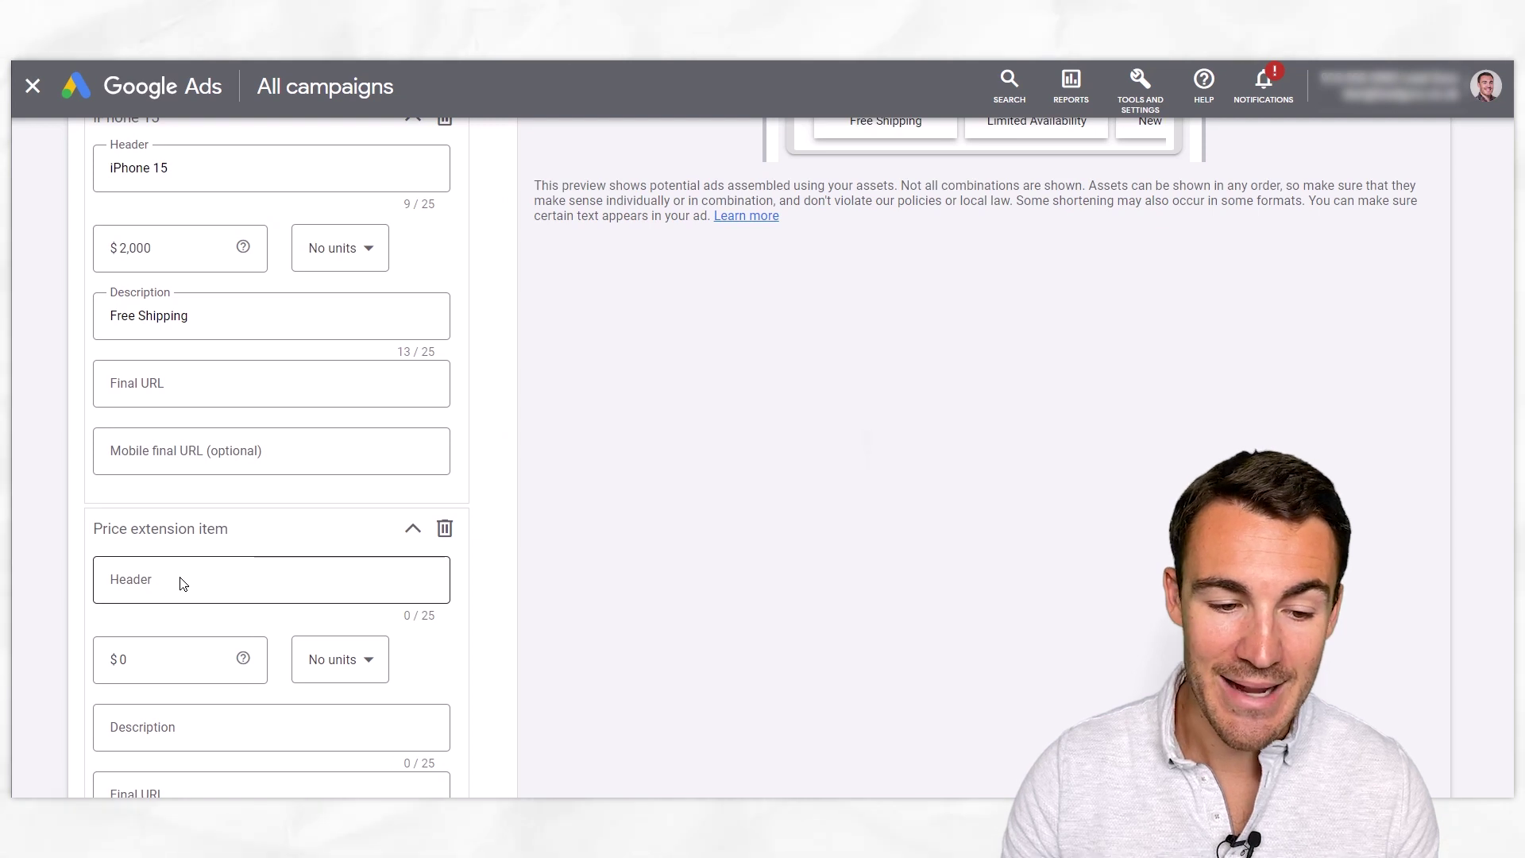
{"action": "left_click", "coordinate": [183, 585]}
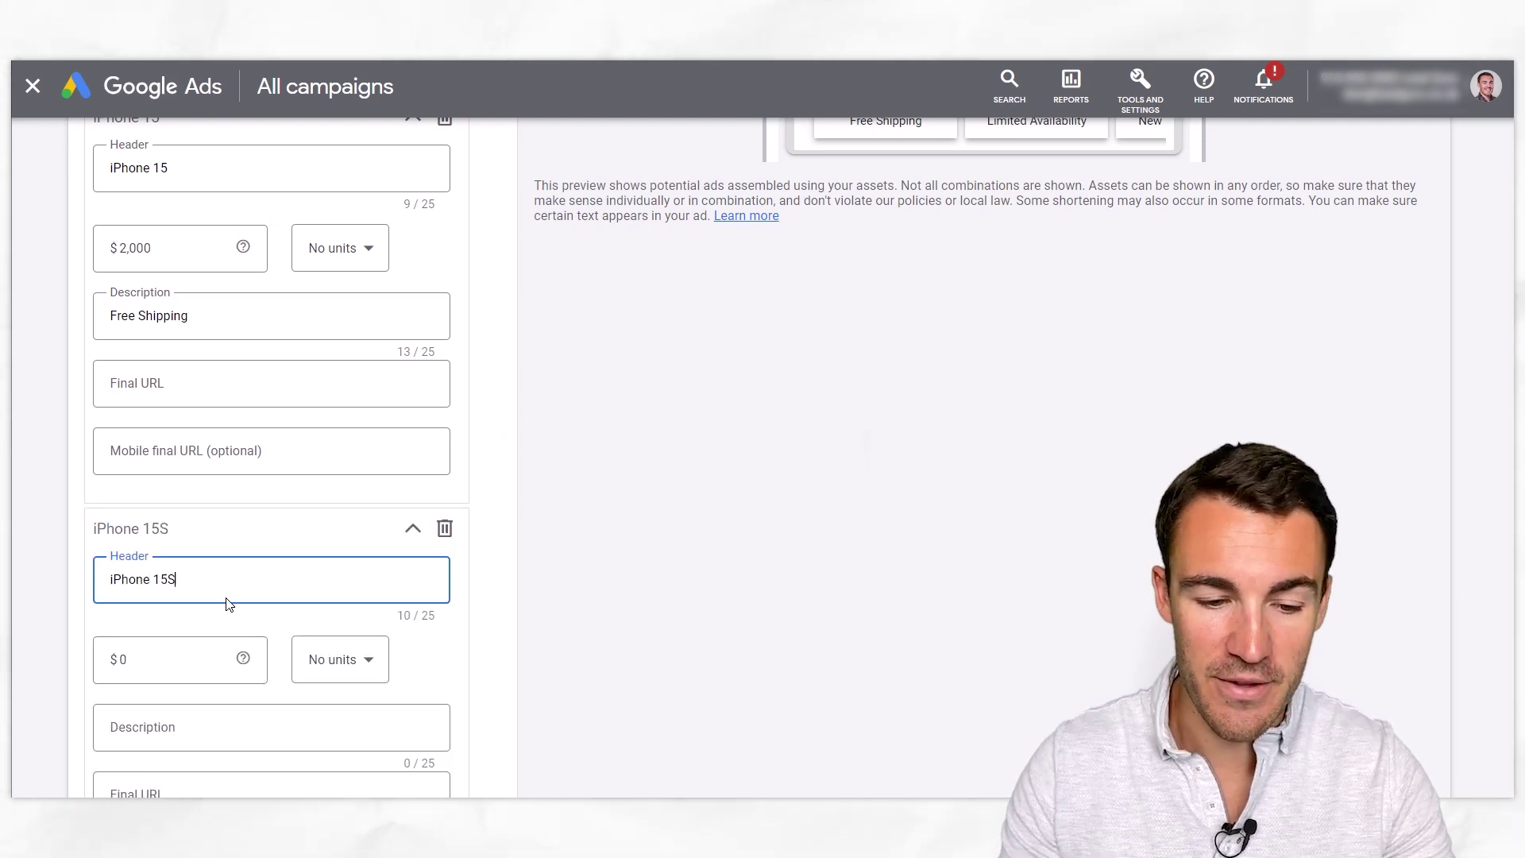
{"action": "left_click", "coordinate": [156, 667]}
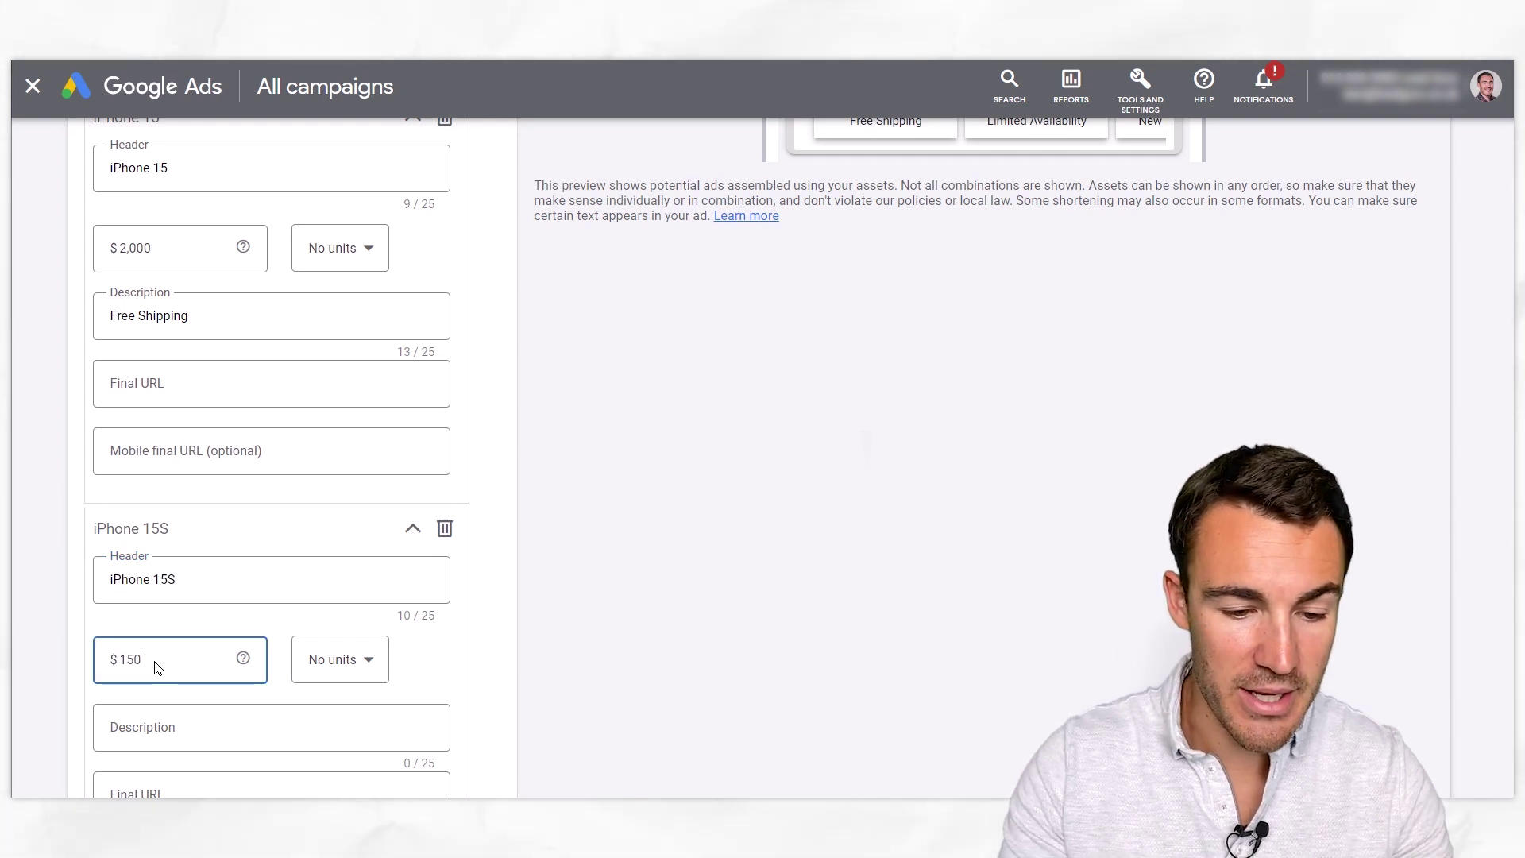
{"action": "scroll", "coordinate": [429, 679], "scroll_direction": "down", "scroll_amount": 1}
{"action": "left_click", "coordinate": [204, 633]}
{"action": "type", "text": "Free Shipping"}
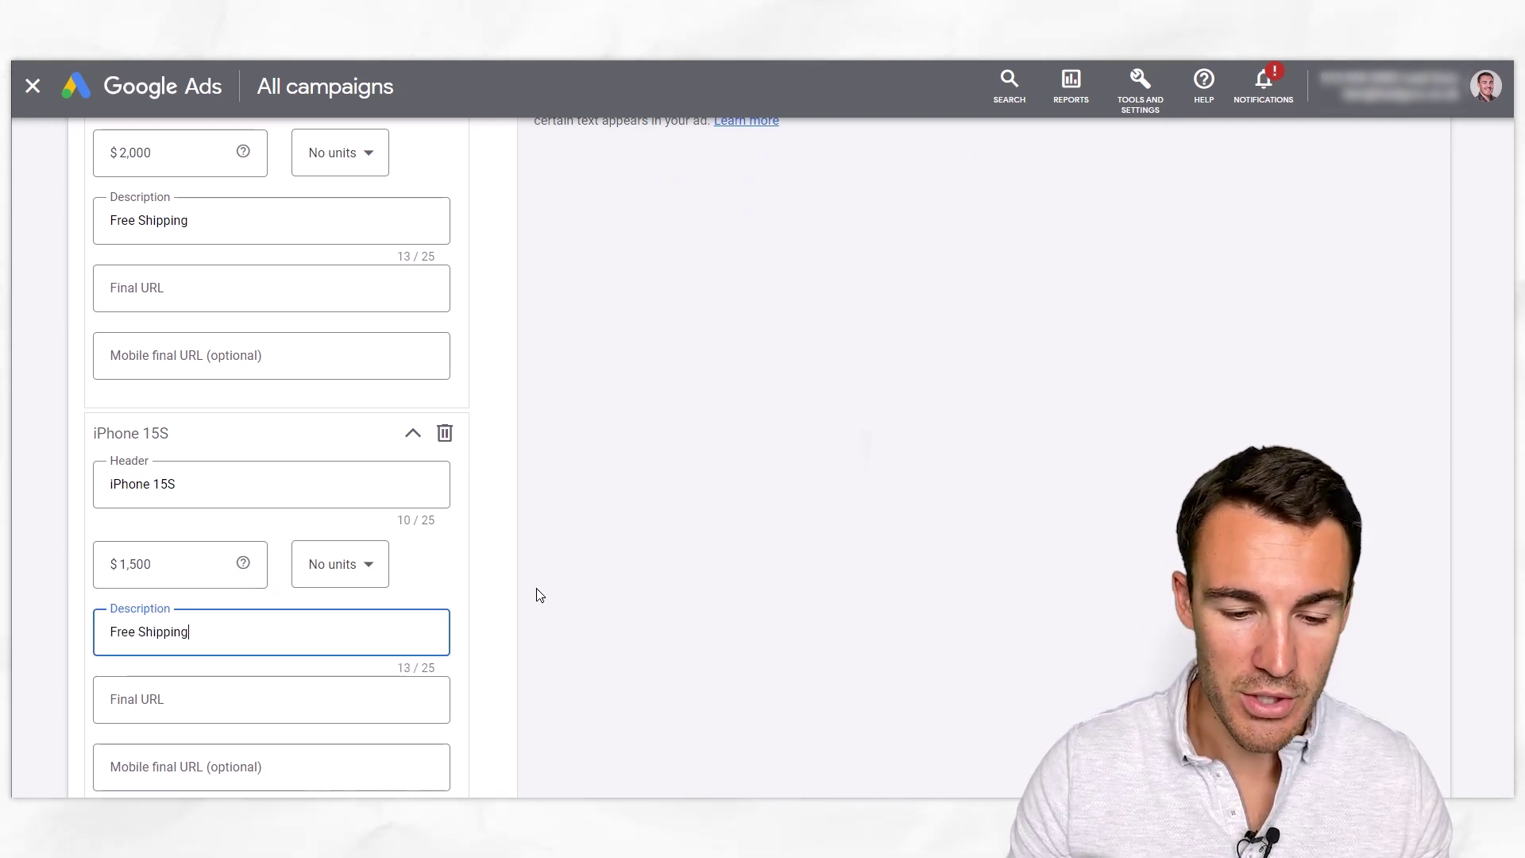
{"action": "left_click", "coordinate": [302, 698]}
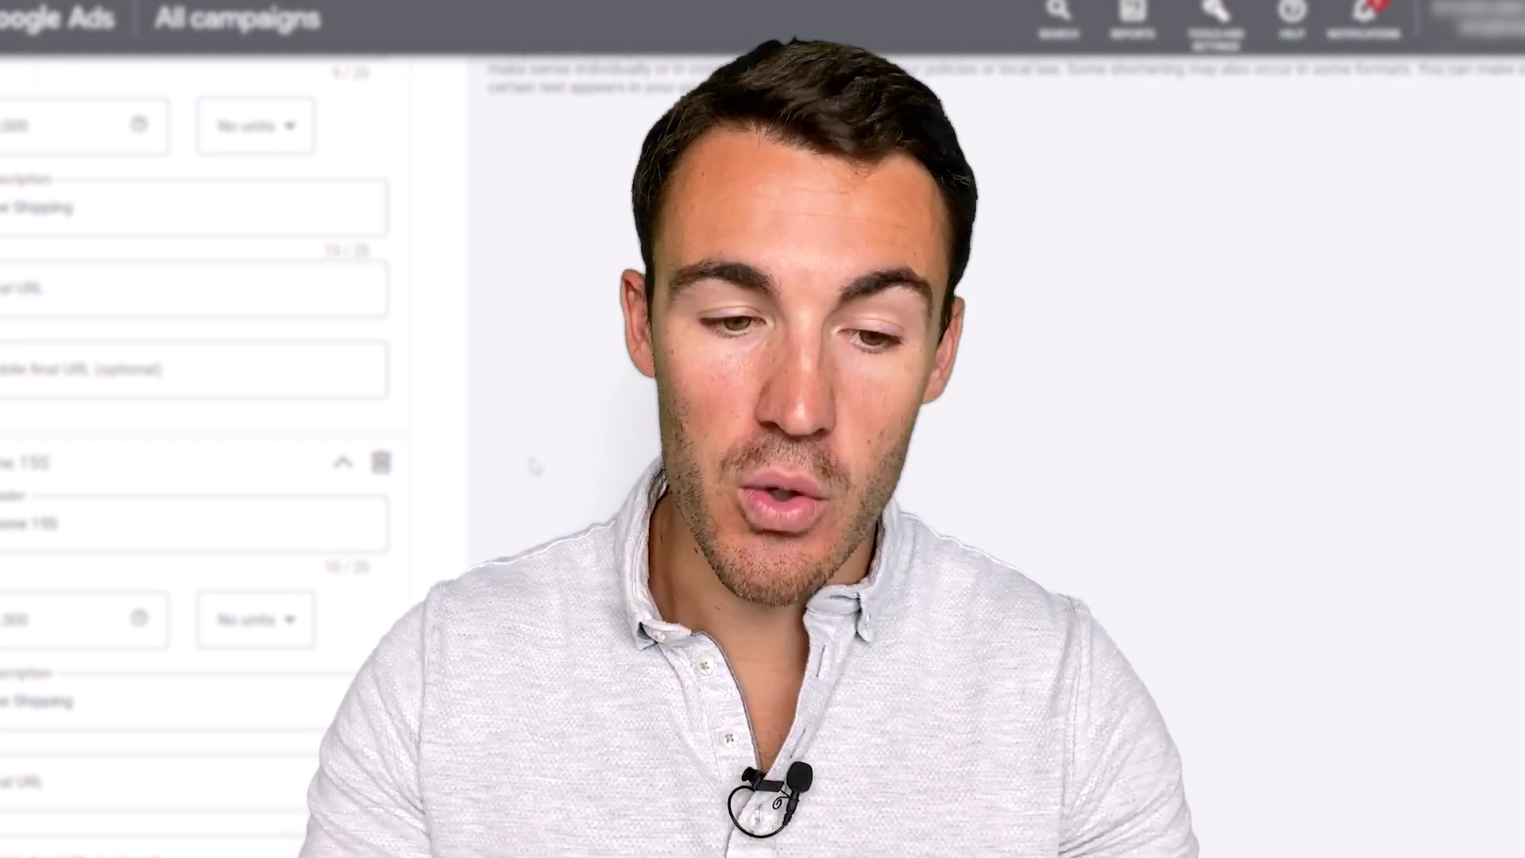
Step: Check the ad preview in its desktop view, then return to the mobile view
{"action": "scroll", "coordinate": [534, 467], "scroll_direction": "up", "scroll_amount": 5}
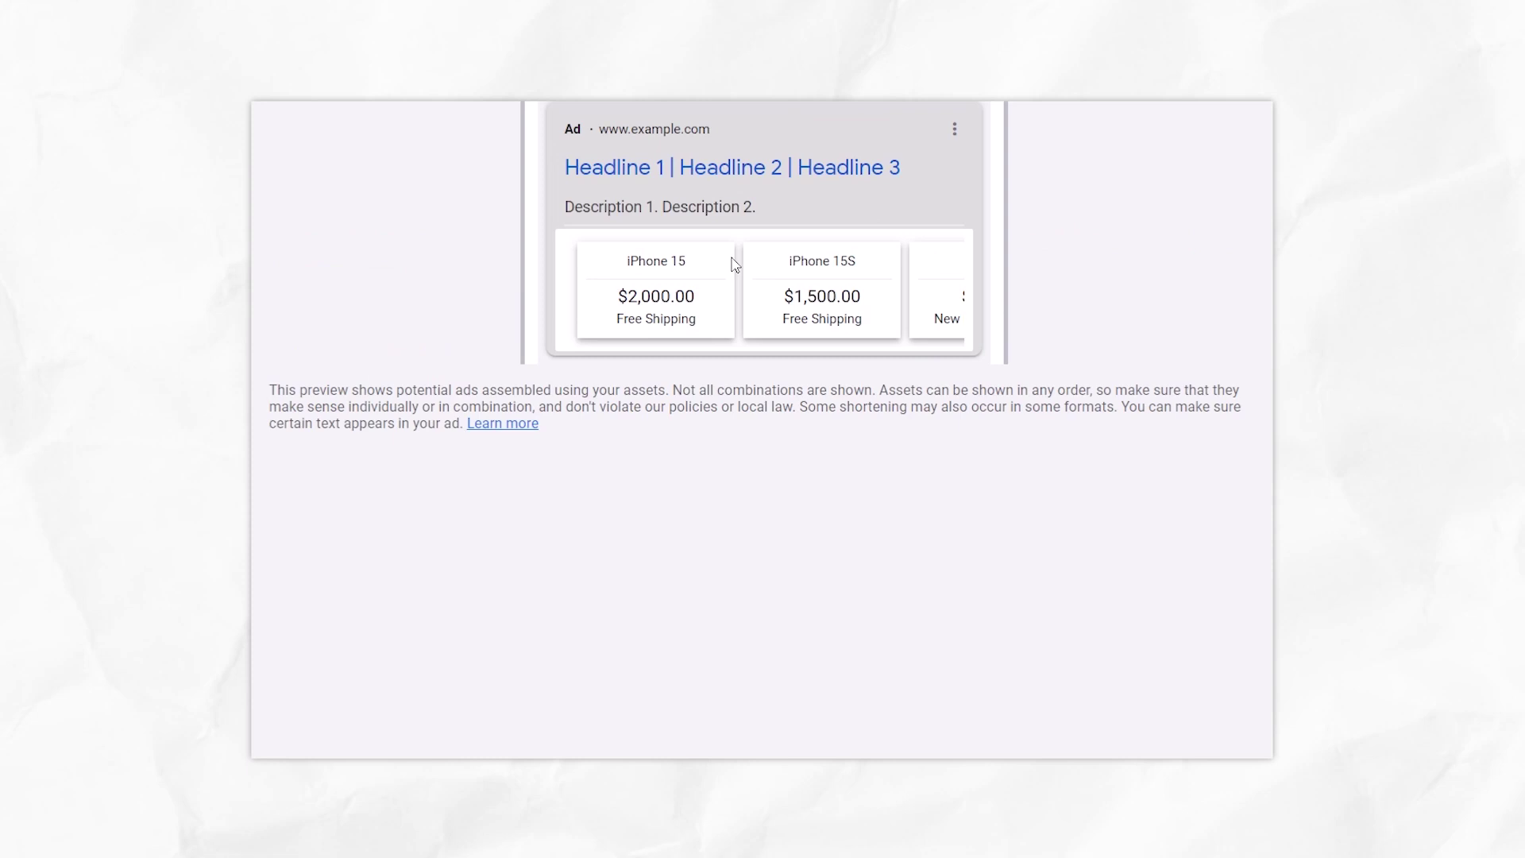
{"action": "scroll", "coordinate": [752, 330], "scroll_direction": "up", "scroll_amount": 3}
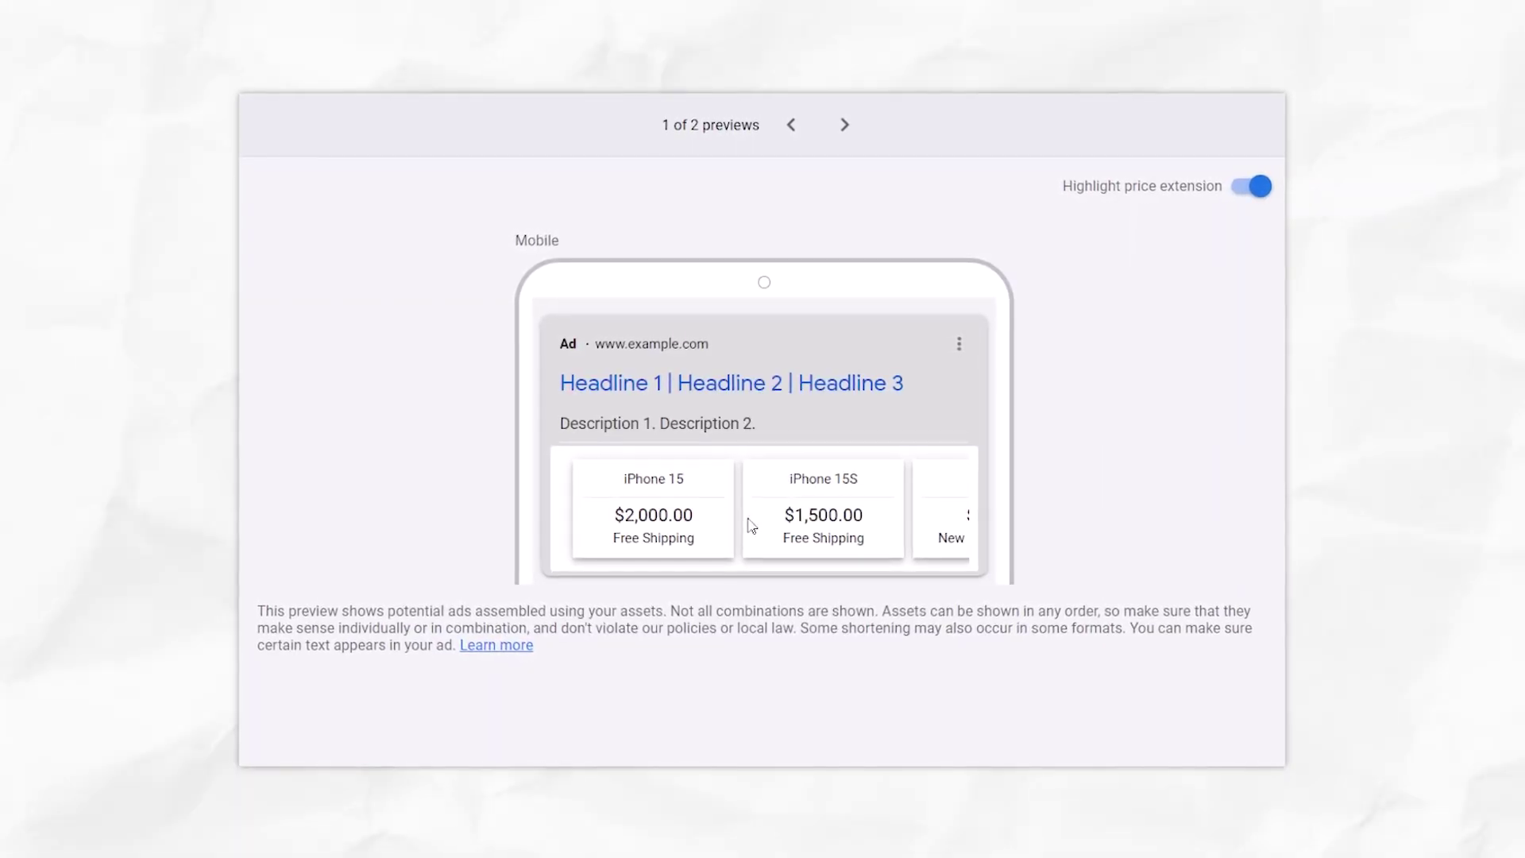
{"action": "left_click", "coordinate": [847, 124]}
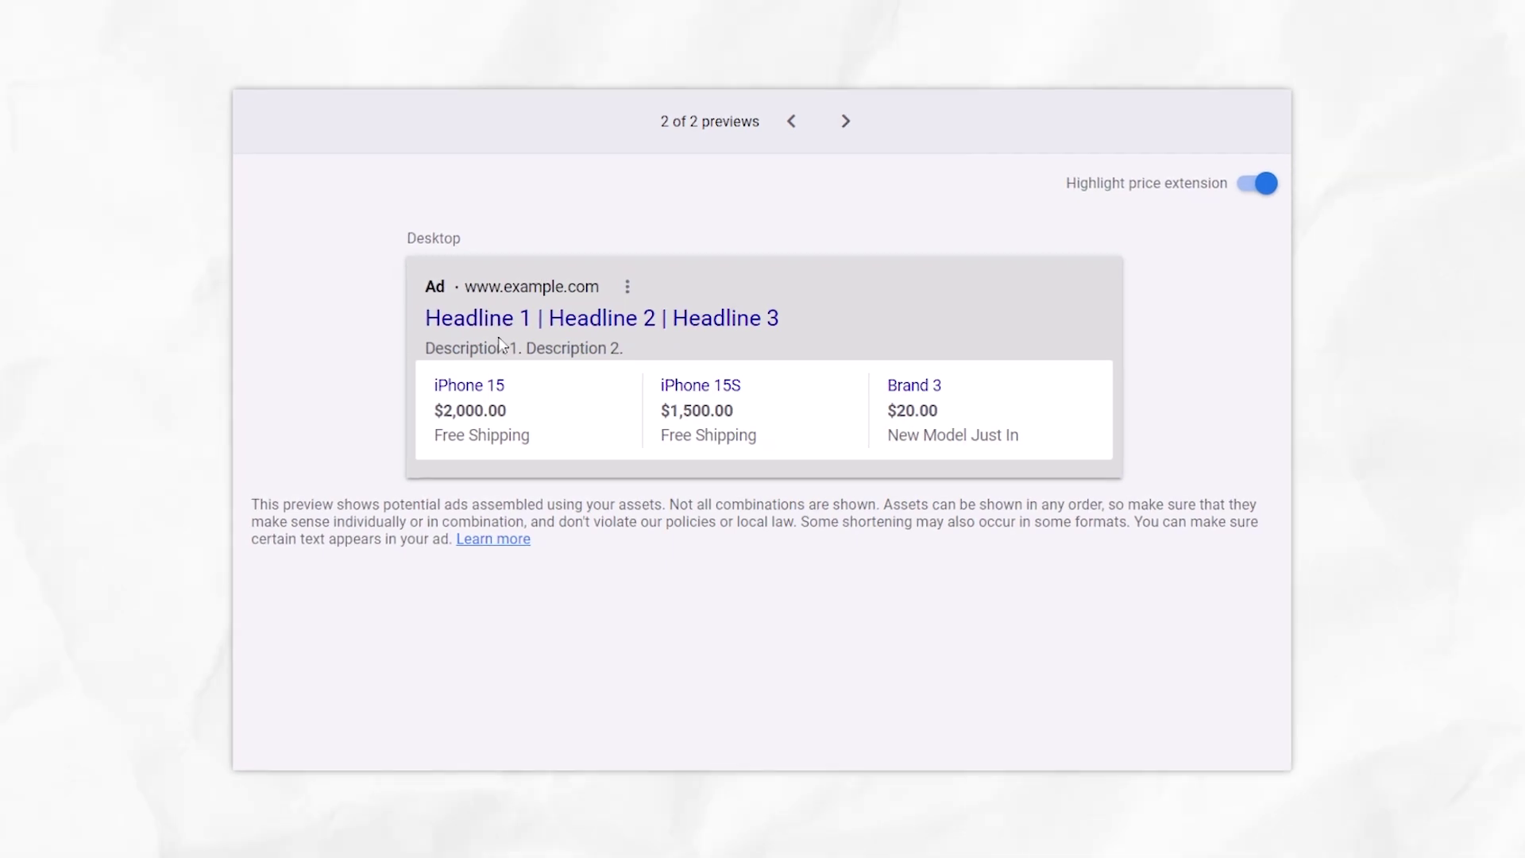
{"action": "left_click", "coordinate": [791, 119]}
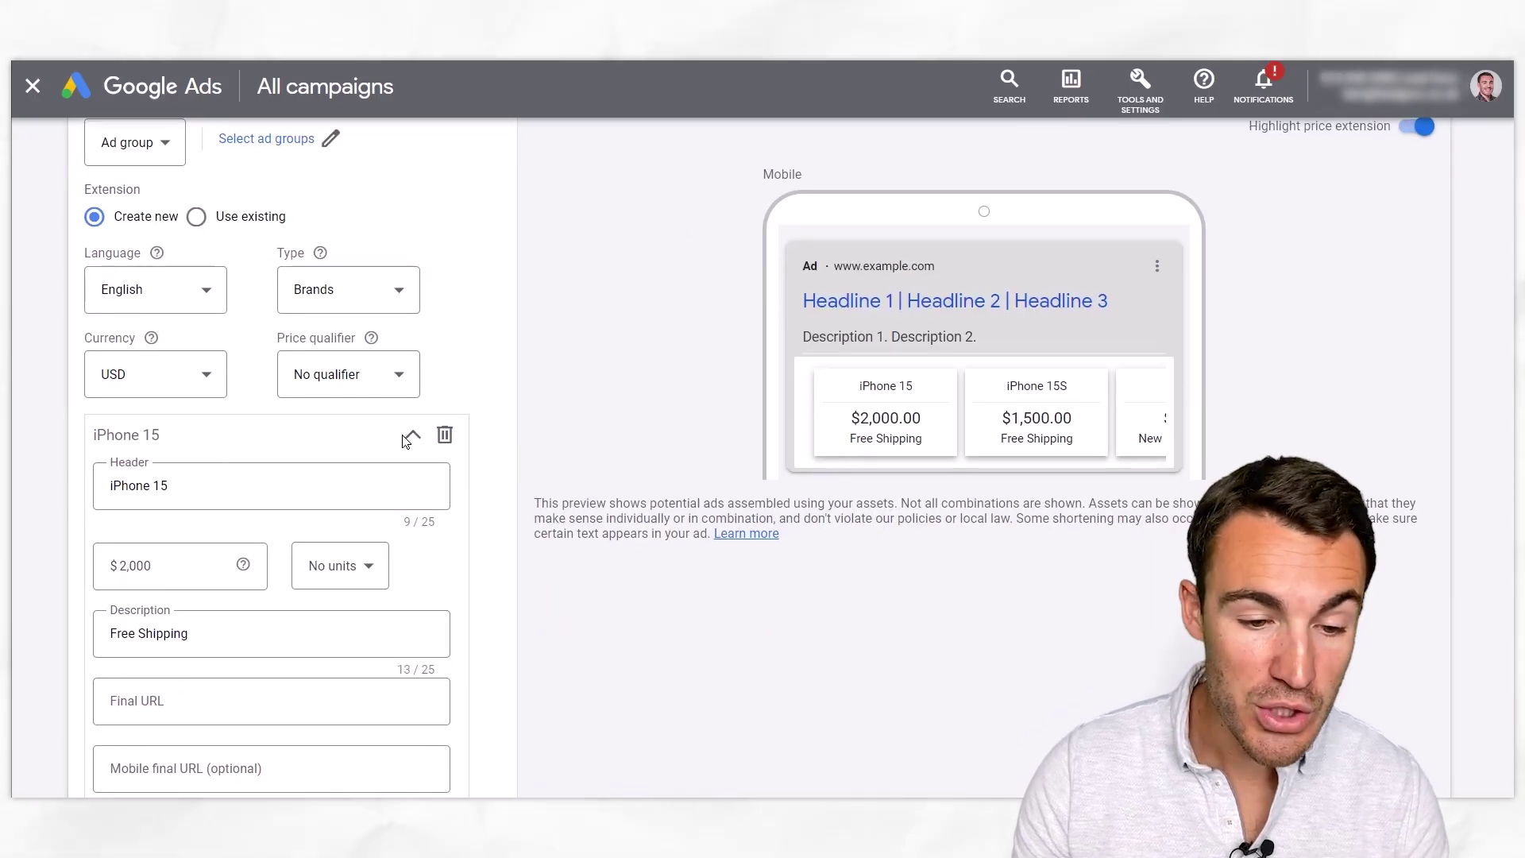
Step: Collapse both price items and move iPhone 15S above iPhone 15 in the list
{"action": "left_click", "coordinate": [414, 436]}
{"action": "left_click", "coordinate": [411, 487]}
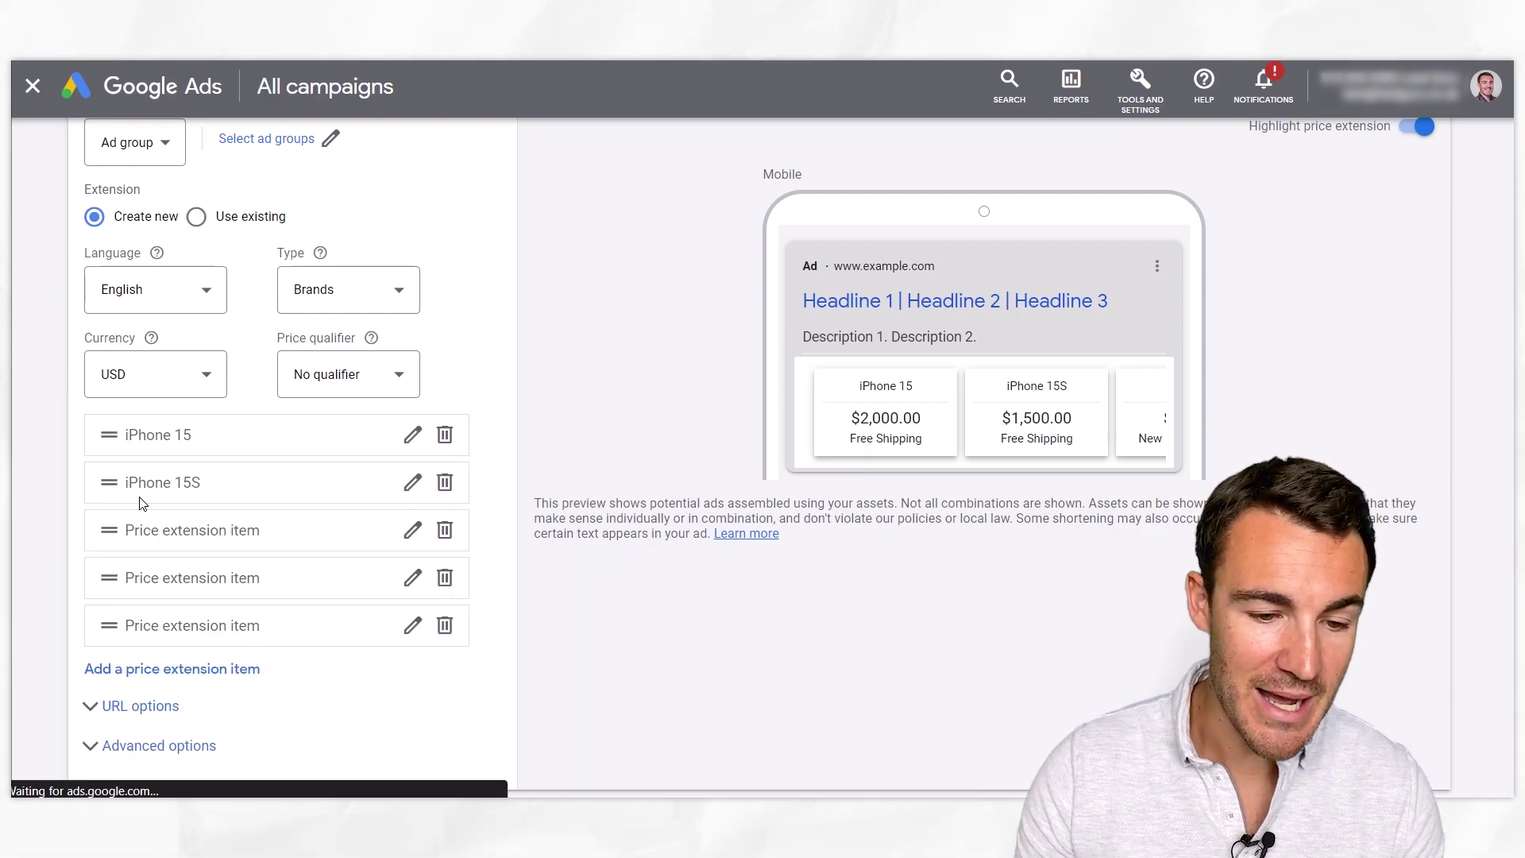
{"action": "left_click_drag", "start_coordinate": [109, 487], "coordinate": [114, 433]}
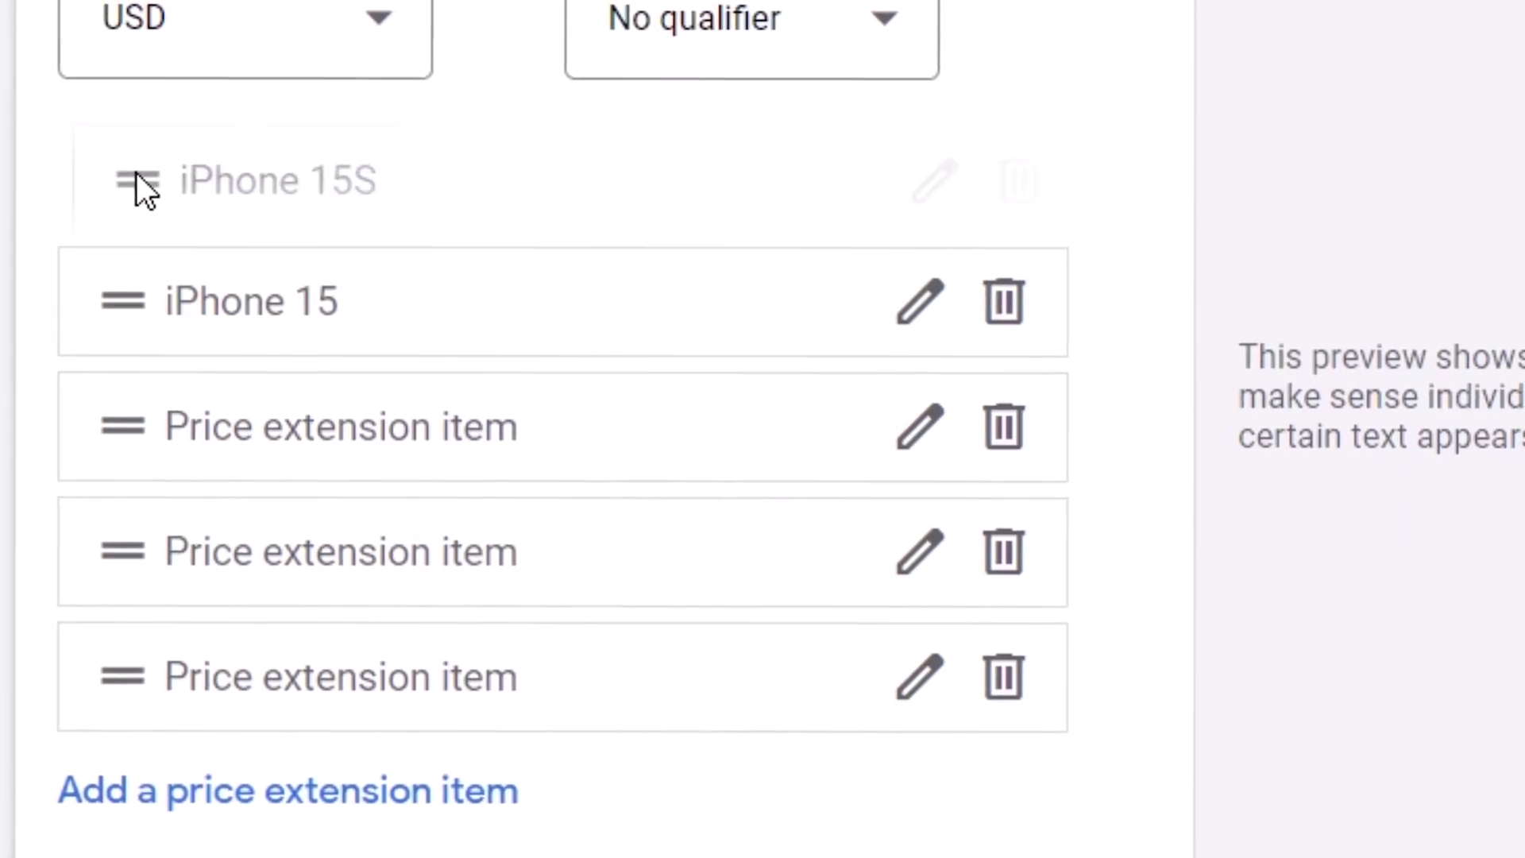
{"action": "left_click_drag", "start_coordinate": [136, 174], "coordinate": [136, 180]}
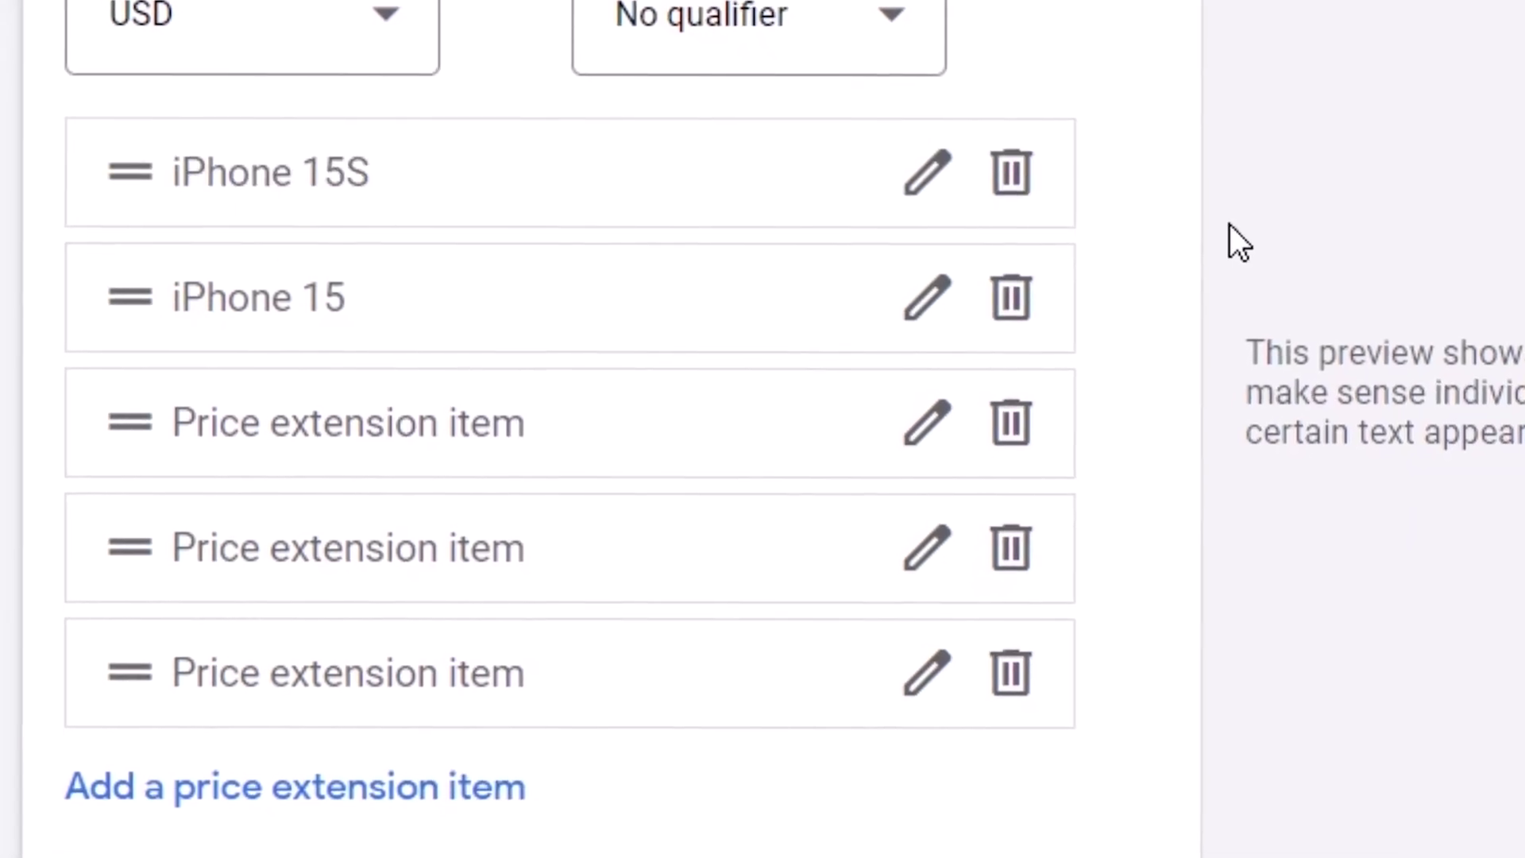